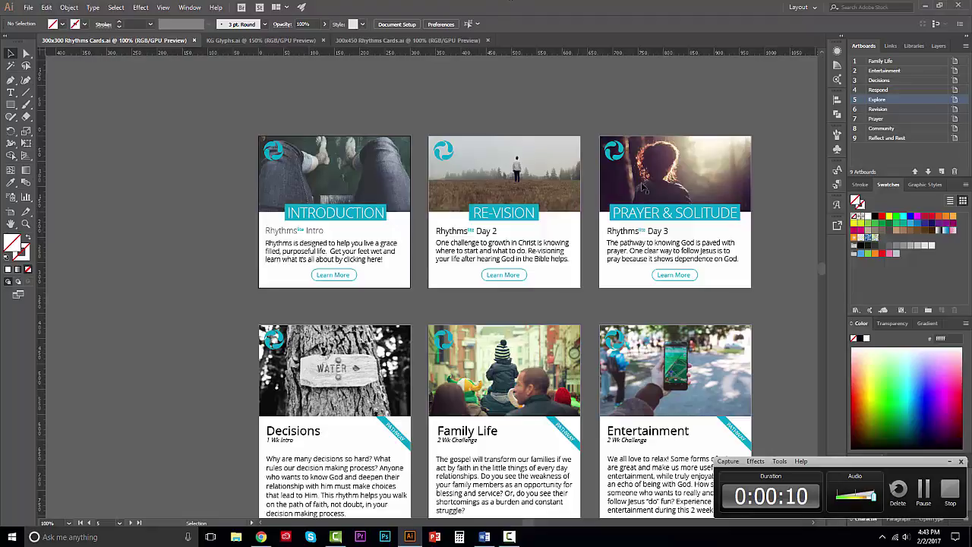
- Look over the rows of card artboards in 300x300 Rhythms Cards.ai, at both overview and close-up scale
{"action": "scroll", "coordinate": [644, 189], "scroll_direction": "down", "scroll_amount": 2}
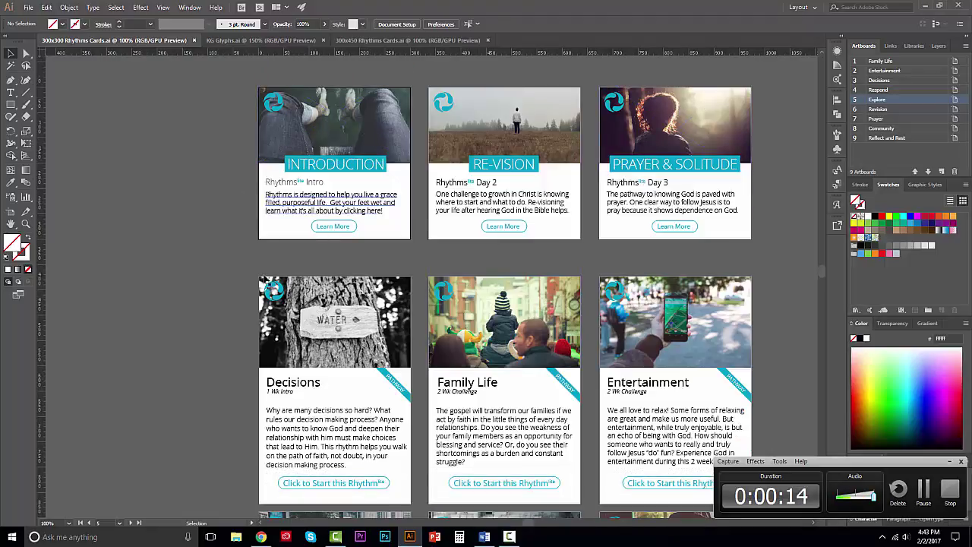
{"action": "scroll", "coordinate": [247, 249], "scroll_direction": "down", "scroll_amount": 3}
{"action": "scroll", "coordinate": [249, 247], "scroll_direction": "up", "scroll_amount": 5}
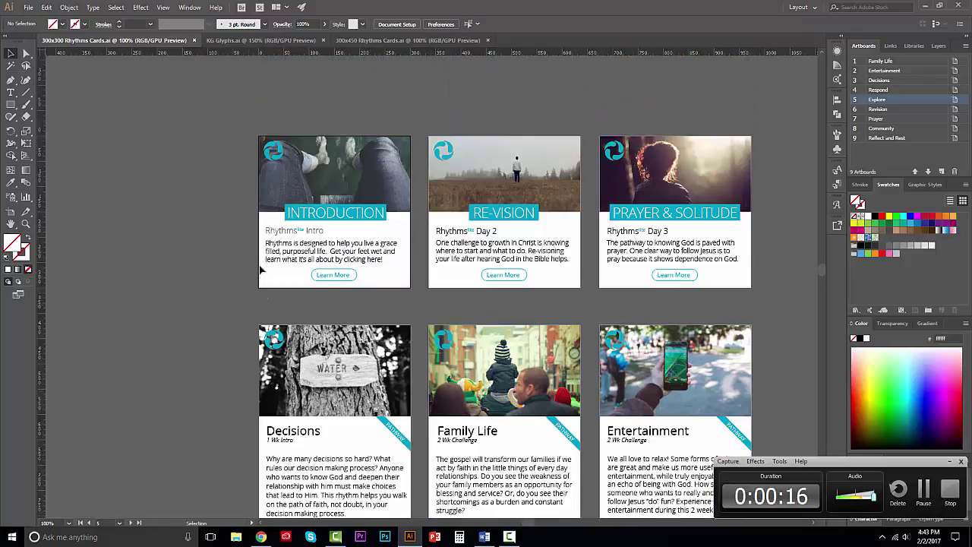
{"action": "scroll", "coordinate": [261, 270], "scroll_direction": "down", "scroll_amount": 4}
{"action": "scroll", "coordinate": [257, 266], "scroll_direction": "up", "scroll_amount": 2}
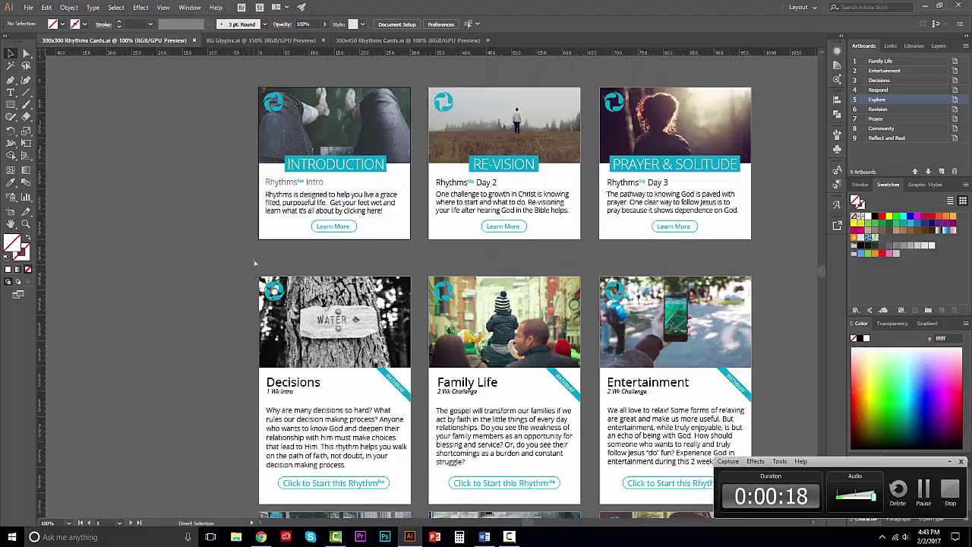
{"action": "scroll", "coordinate": [255, 263], "scroll_direction": "right", "scroll_amount": 3}
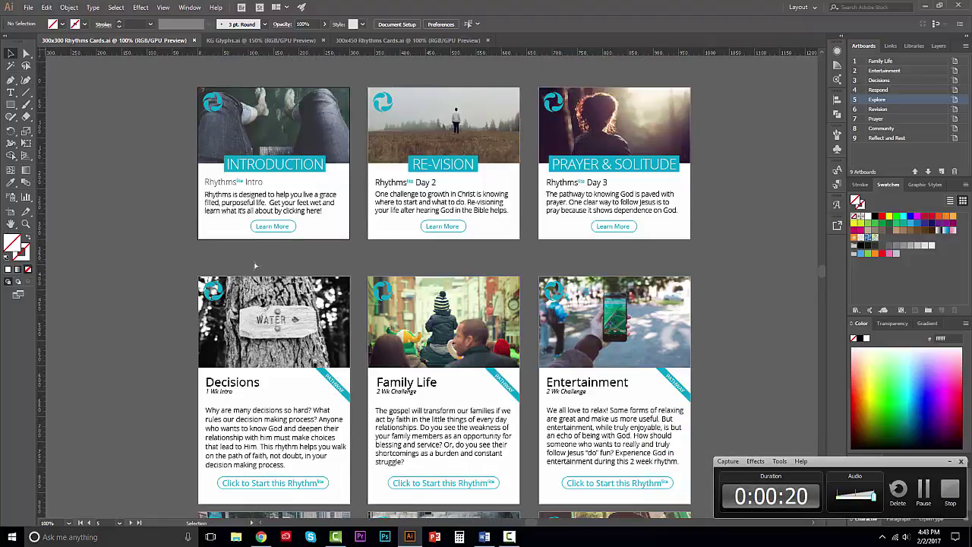
{"action": "scroll", "coordinate": [254, 264], "scroll_direction": "left", "scroll_amount": 20}
{"action": "scroll", "coordinate": [254, 266], "scroll_direction": "right", "scroll_amount": 20}
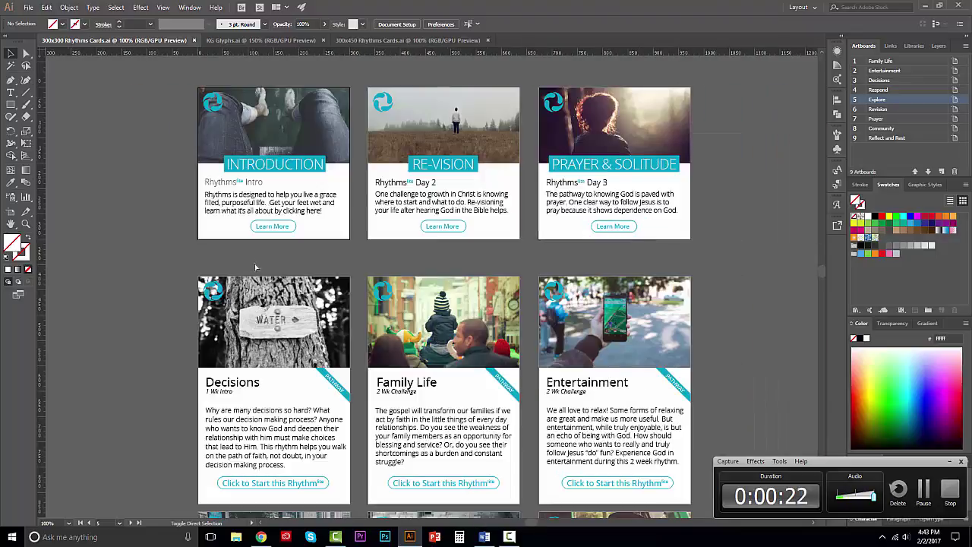
{"action": "scroll", "coordinate": [437, 265], "scroll_direction": "left", "scroll_amount": 19}
{"action": "scroll", "coordinate": [437, 265], "scroll_direction": "right", "scroll_amount": 19}
{"action": "scroll", "coordinate": [530, 266], "scroll_direction": "left", "scroll_amount": 20}
{"action": "scroll", "coordinate": [530, 267], "scroll_direction": "right", "scroll_amount": 20}
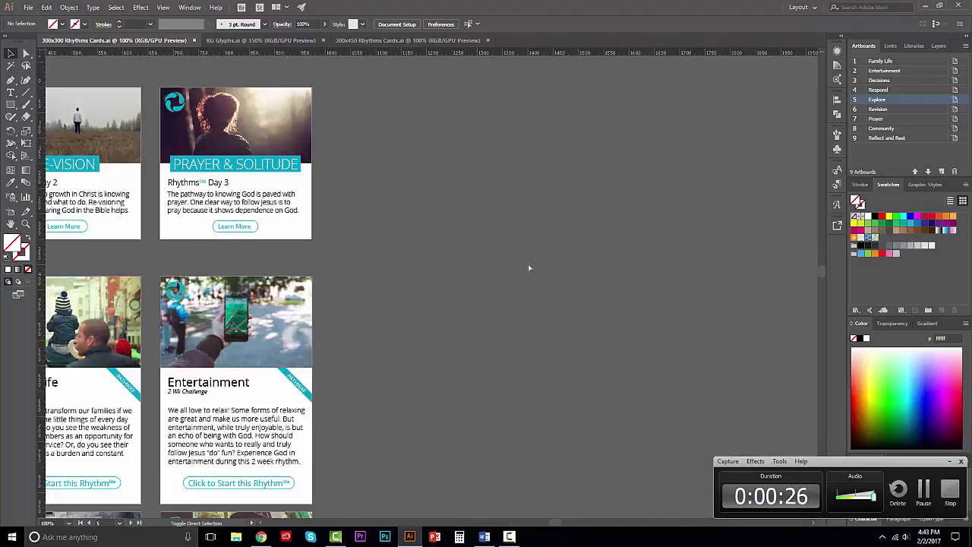
{"action": "scroll", "coordinate": [529, 267], "scroll_direction": "left", "scroll_amount": 20}
{"action": "scroll", "coordinate": [528, 271], "scroll_direction": "right", "scroll_amount": 20}
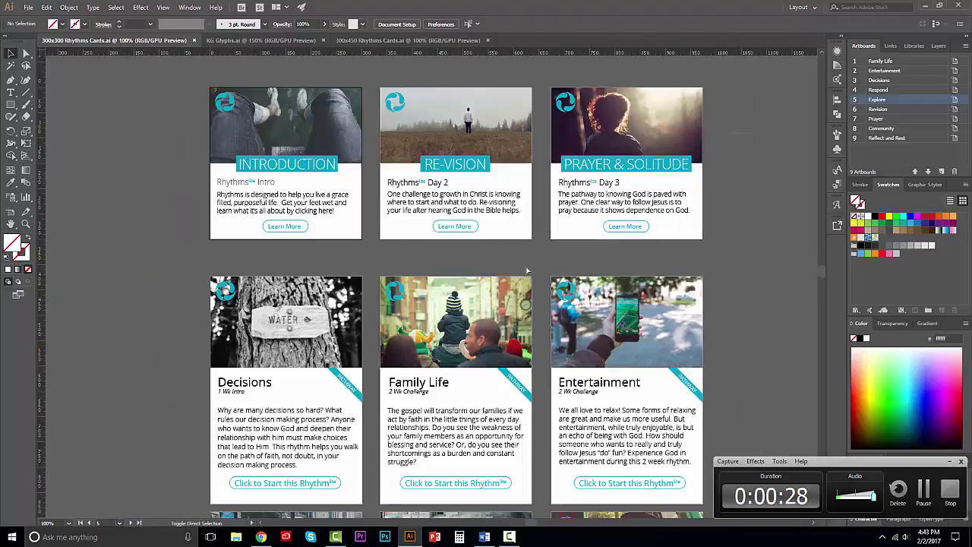
{"action": "scroll", "coordinate": [499, 277], "scroll_direction": "up", "scroll_amount": 2}
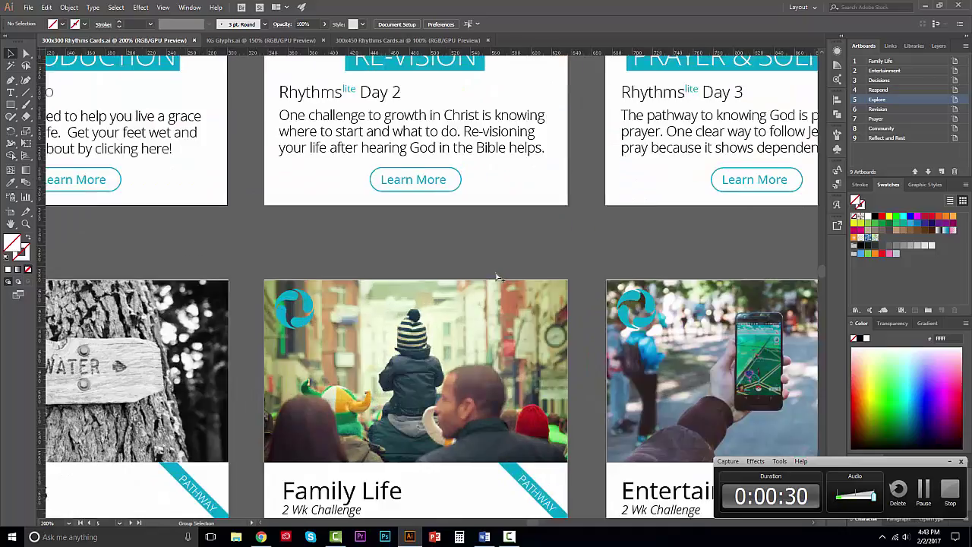
{"action": "scroll", "coordinate": [496, 277], "scroll_direction": "down", "scroll_amount": 3}
{"action": "scroll", "coordinate": [449, 221], "scroll_direction": "up", "scroll_amount": 2}
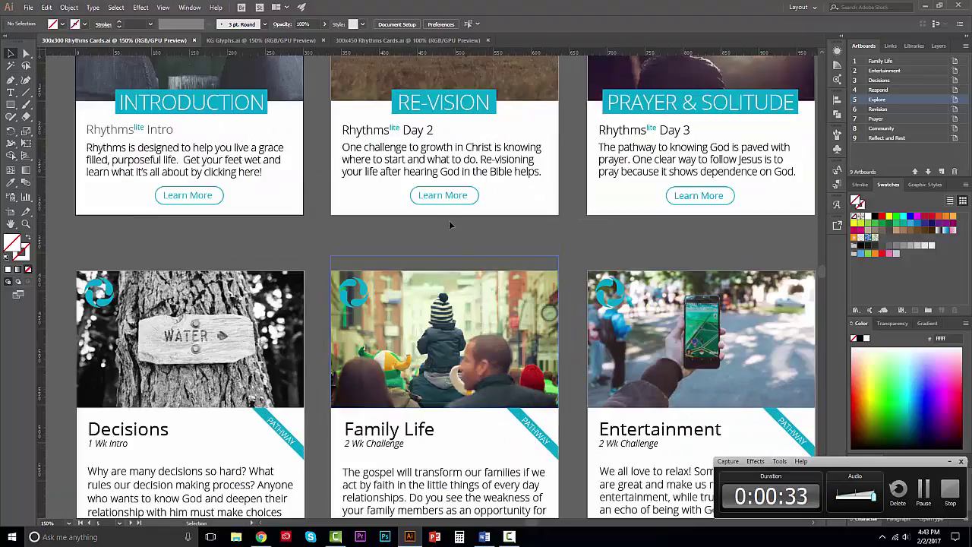
{"action": "scroll", "coordinate": [462, 267], "scroll_direction": "down", "scroll_amount": 1}
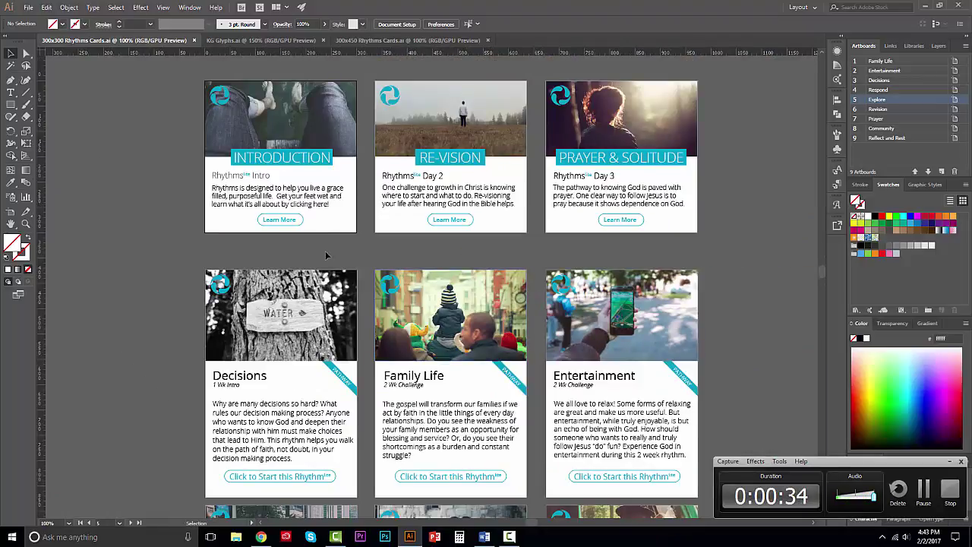
{"action": "scroll", "coordinate": [326, 253], "scroll_direction": "up", "scroll_amount": 2}
{"action": "scroll", "coordinate": [328, 258], "scroll_direction": "left", "scroll_amount": 4}
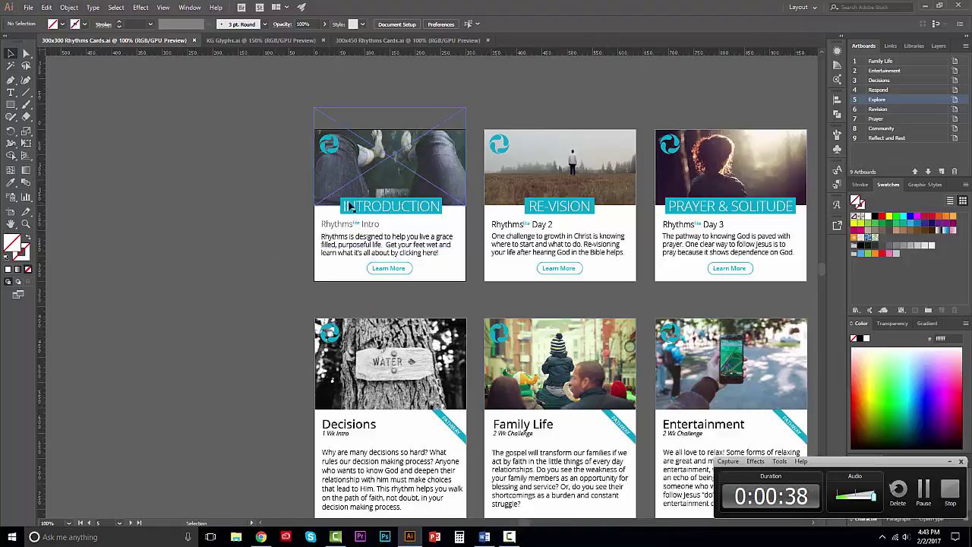
- Switch to the KG Glyphs.ai document, bring all its glyph artboards into view and make the Rhythms Blue Glyph artboard active
{"action": "left_click", "coordinate": [256, 39]}
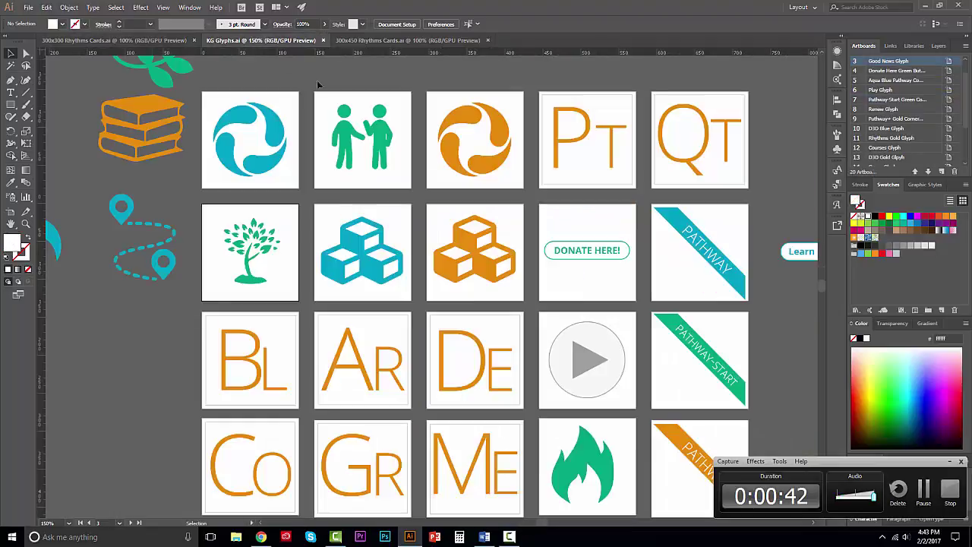
{"action": "scroll", "coordinate": [467, 280], "scroll_direction": "down", "scroll_amount": 1}
{"action": "scroll", "coordinate": [466, 308], "scroll_direction": "up", "scroll_amount": 5}
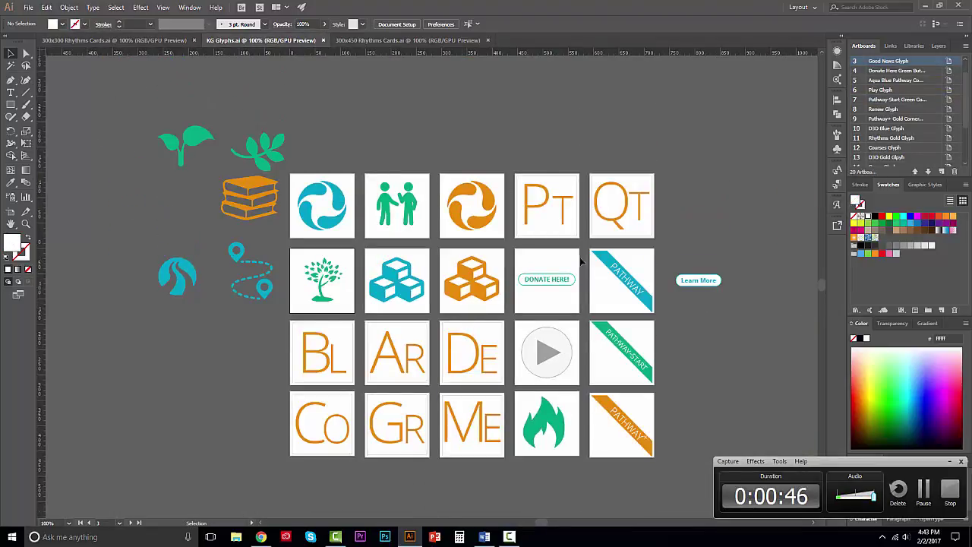
{"action": "left_click", "coordinate": [295, 177]}
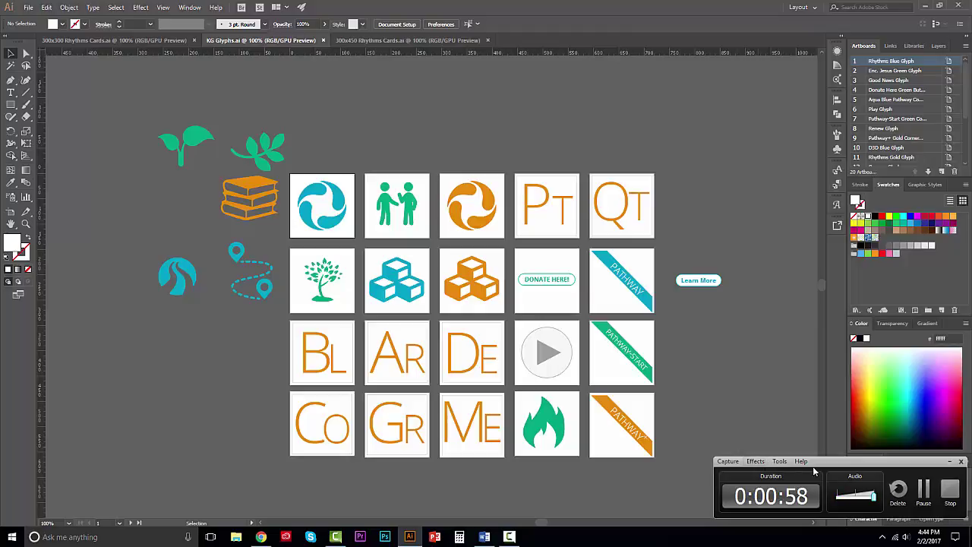
{"action": "left_click", "coordinate": [949, 461]}
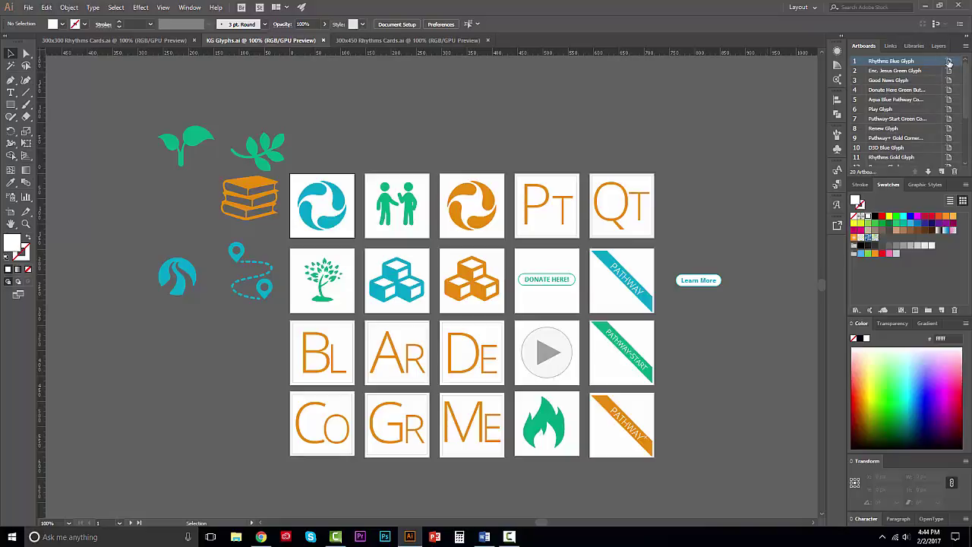
{"action": "key", "text": "shift+v"}
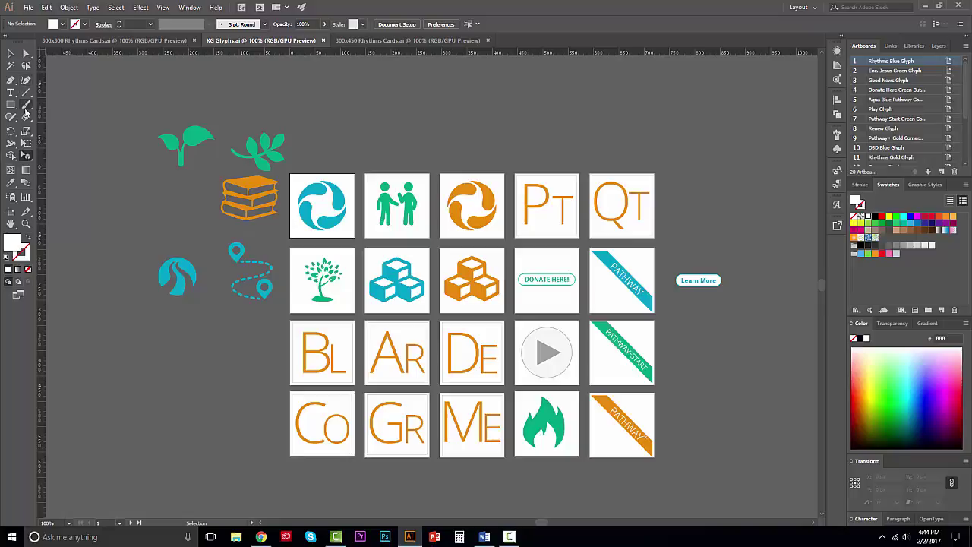
{"action": "left_click", "coordinate": [11, 54]}
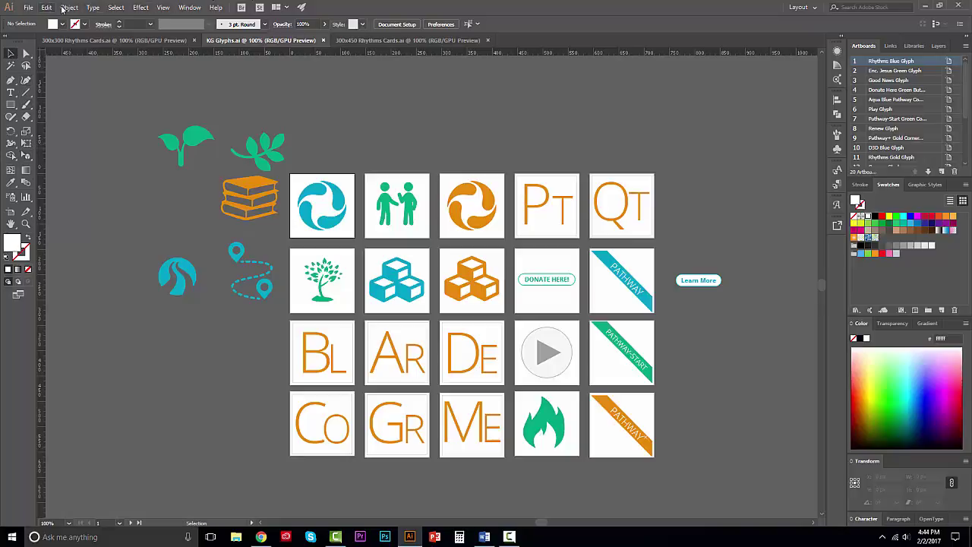
{"action": "left_click", "coordinate": [162, 7]}
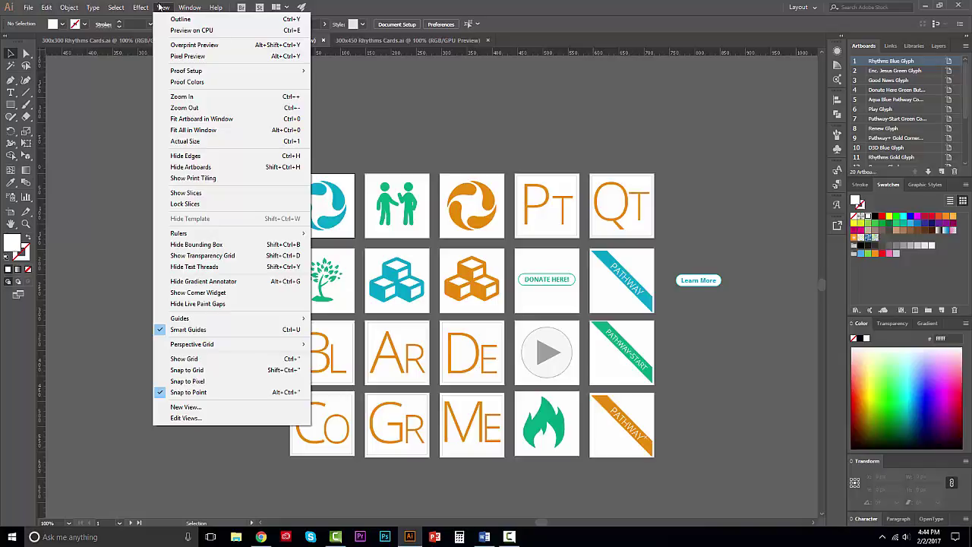
{"action": "left_click", "coordinate": [162, 7]}
- Examine the glyph artboards' names and boundaries with the Artboard tool and review the full artboard list
{"action": "key", "text": "shift+o"}
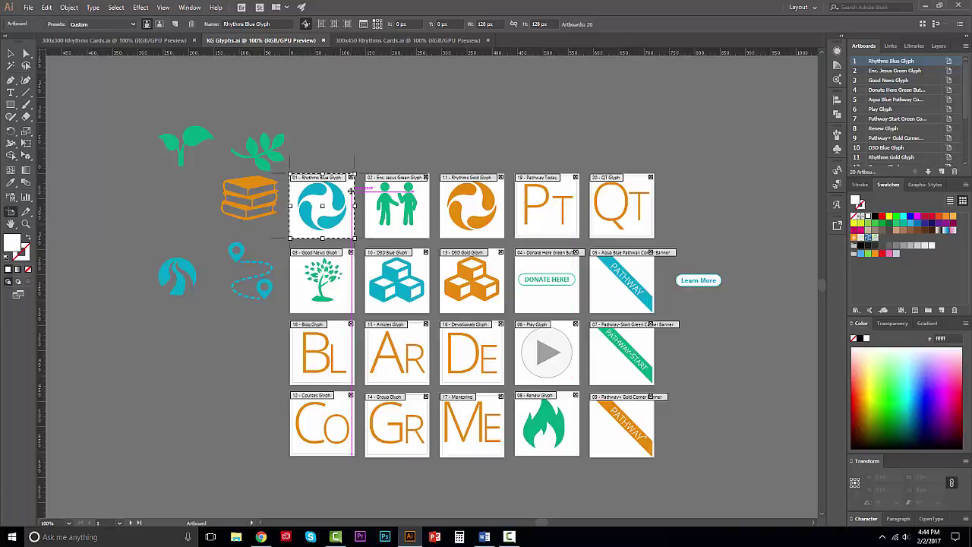
{"action": "key", "text": "Escape"}
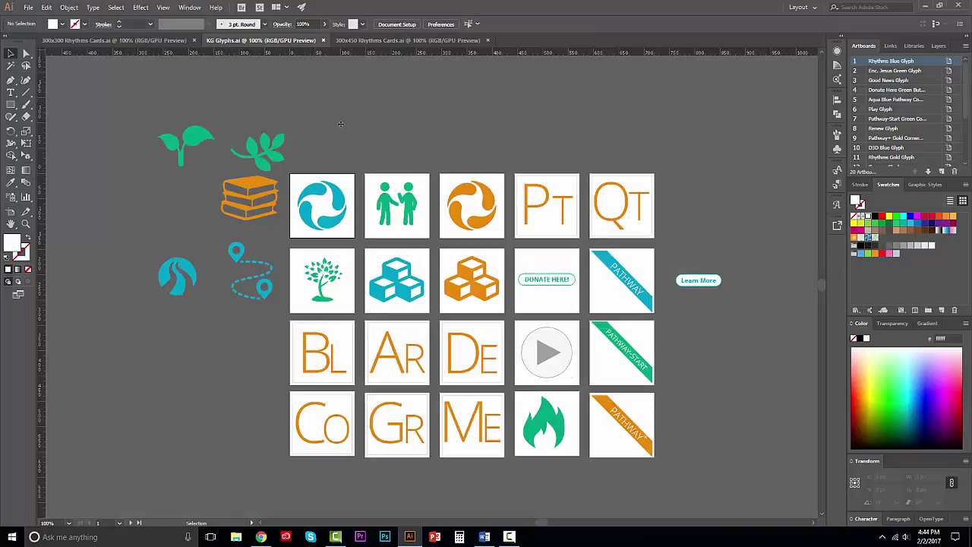
{"action": "key", "text": "shift+o"}
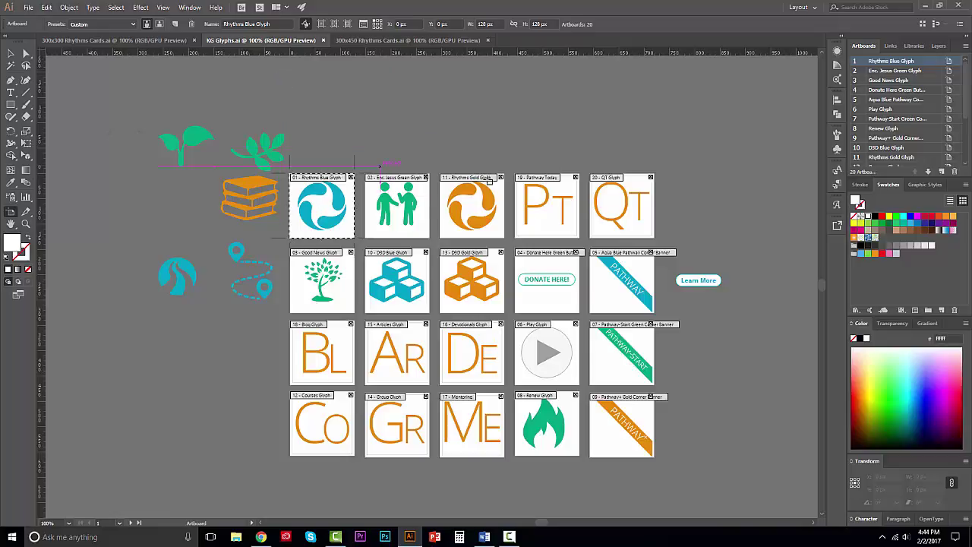
{"action": "key", "text": "Escape"}
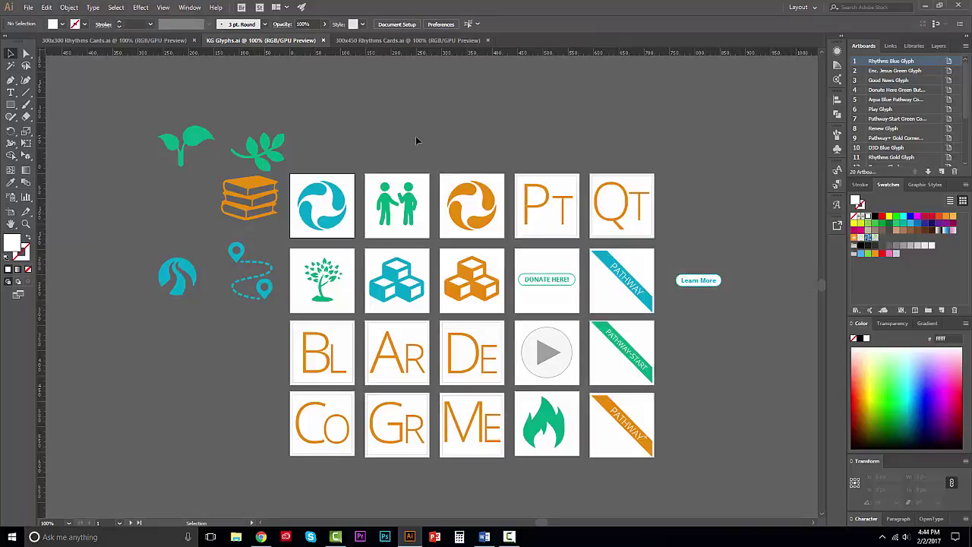
{"action": "scroll", "coordinate": [901, 131], "scroll_direction": "down", "scroll_amount": 3}
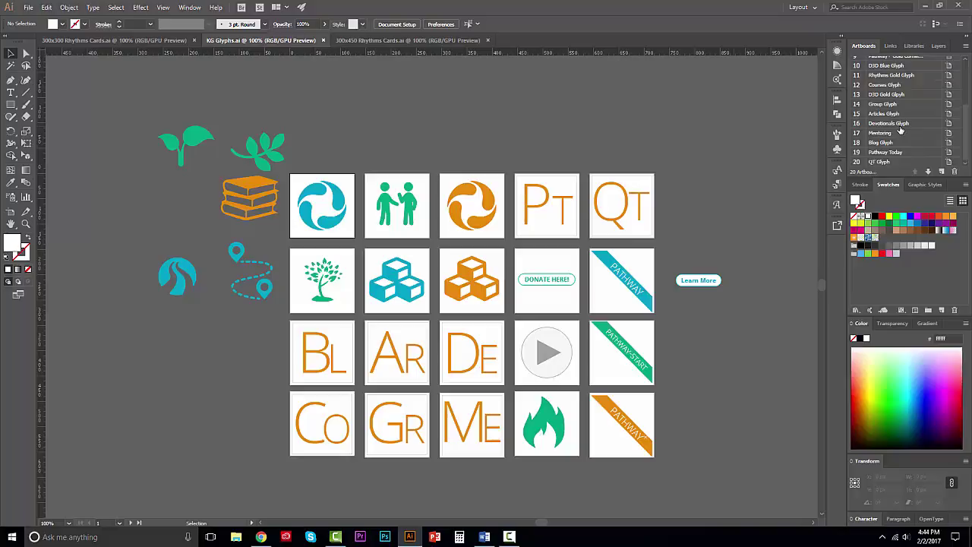
{"action": "scroll", "coordinate": [901, 132], "scroll_direction": "up", "scroll_amount": 3}
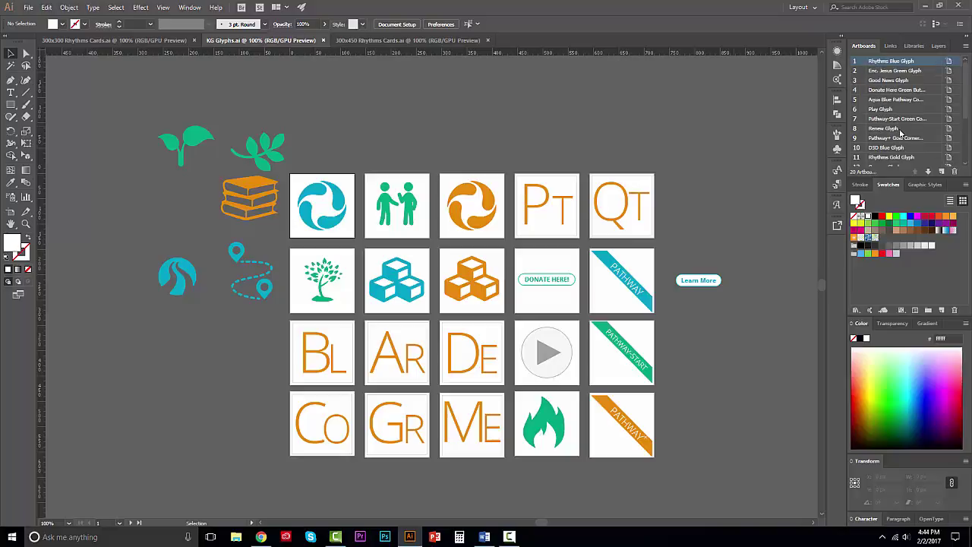
- Switch to 300x450 Rhythms Cards.ai and look over its finished cards and empty artboards
{"action": "left_click", "coordinate": [422, 39]}
{"action": "scroll", "coordinate": [383, 282], "scroll_direction": "down", "scroll_amount": 1}
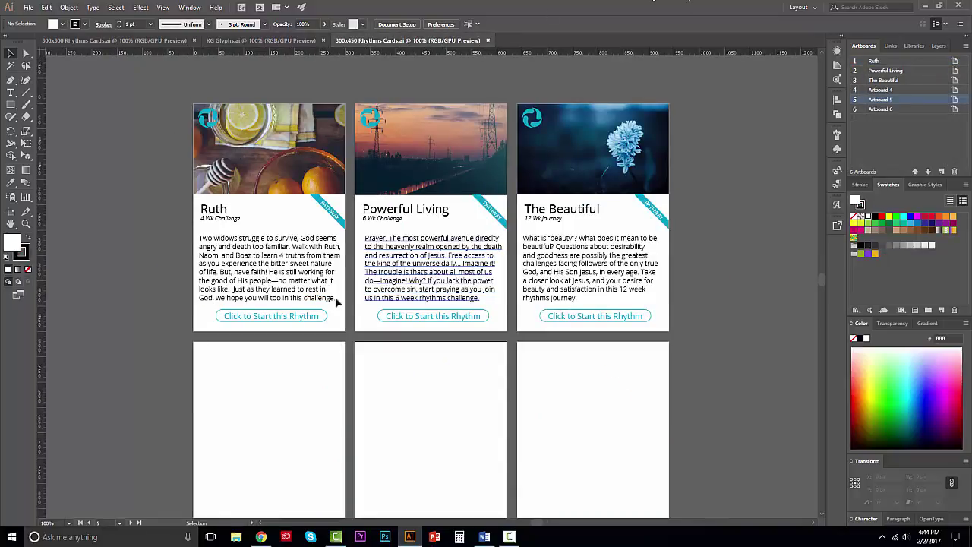
{"action": "scroll", "coordinate": [340, 298], "scroll_direction": "down", "scroll_amount": 6}
{"action": "scroll", "coordinate": [342, 294], "scroll_direction": "up", "scroll_amount": 10}
{"action": "scroll", "coordinate": [362, 249], "scroll_direction": "down", "scroll_amount": 3}
{"action": "scroll", "coordinate": [361, 248], "scroll_direction": "up", "scroll_amount": 2}
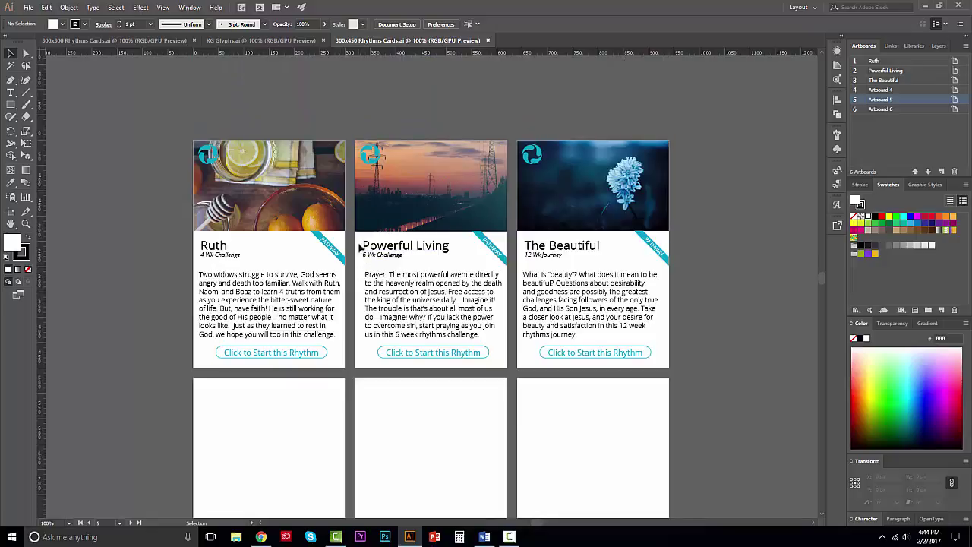
- Return to 300x300 Rhythms Cards.ai and activate the Revision, Explore, Revision and Prayer artboards in turn
{"action": "left_click", "coordinate": [107, 40]}
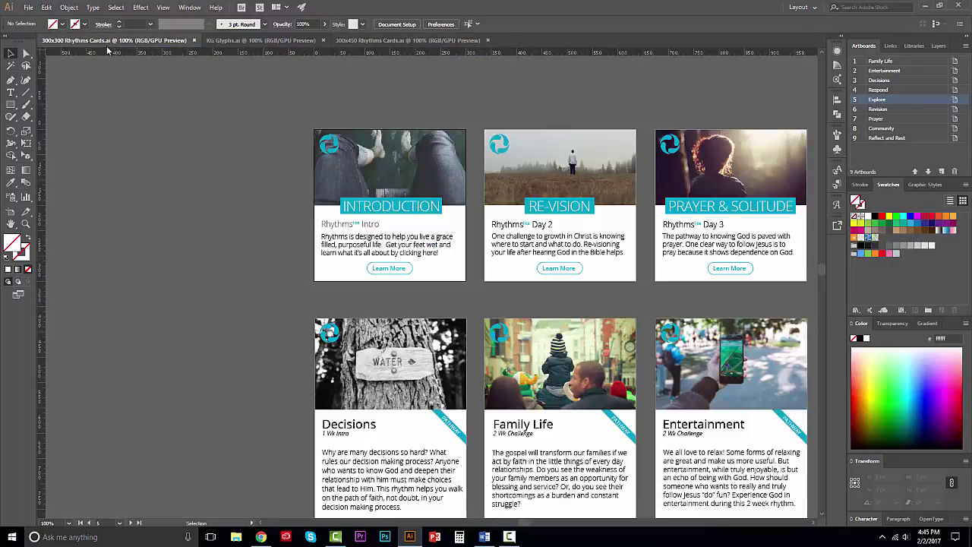
{"action": "scroll", "coordinate": [344, 364], "scroll_direction": "right", "scroll_amount": 10}
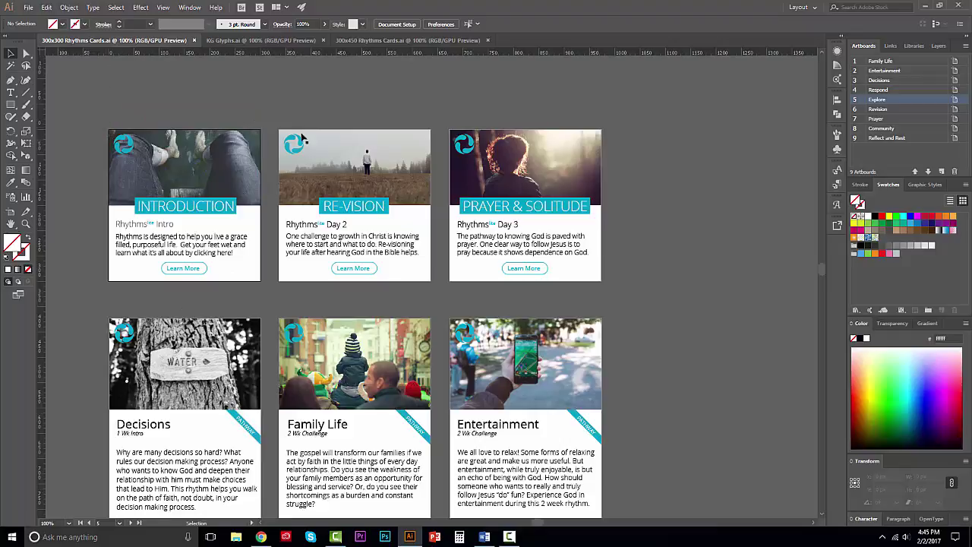
{"action": "left_click", "coordinate": [298, 278]}
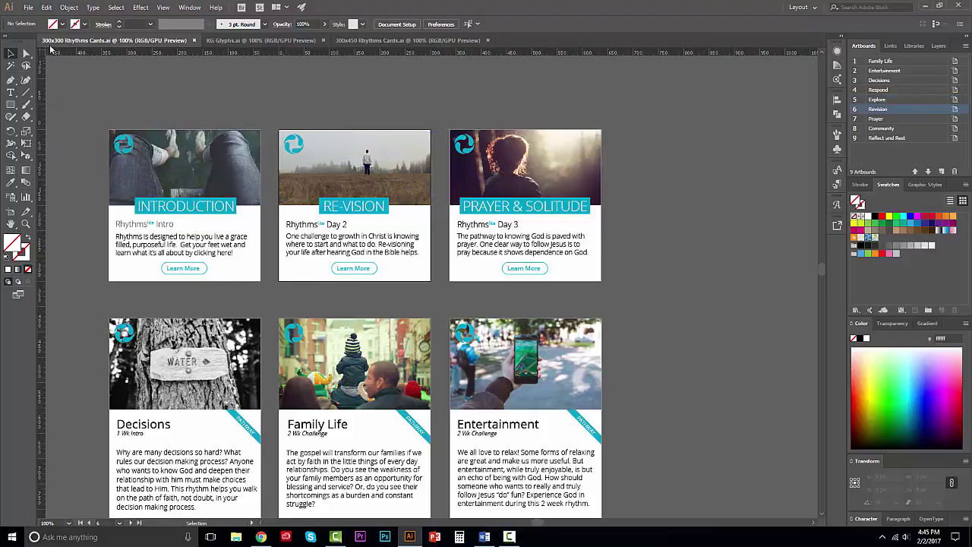
{"action": "left_click", "coordinate": [238, 280]}
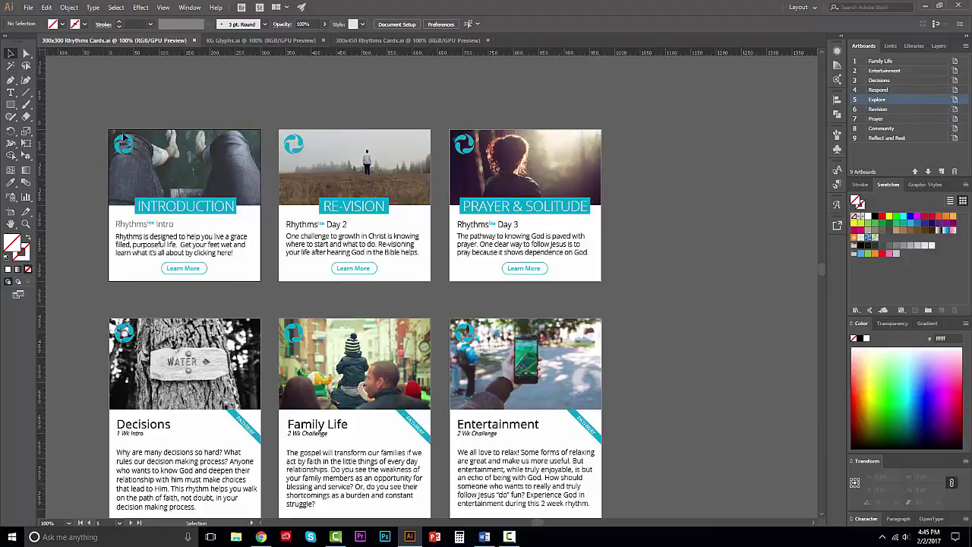
{"action": "left_click", "coordinate": [291, 271]}
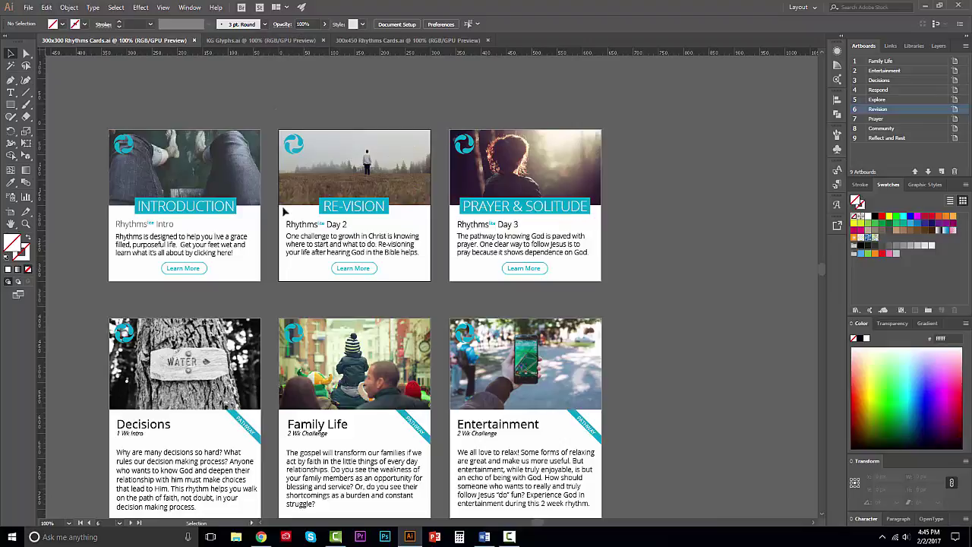
{"action": "left_click", "coordinate": [471, 274]}
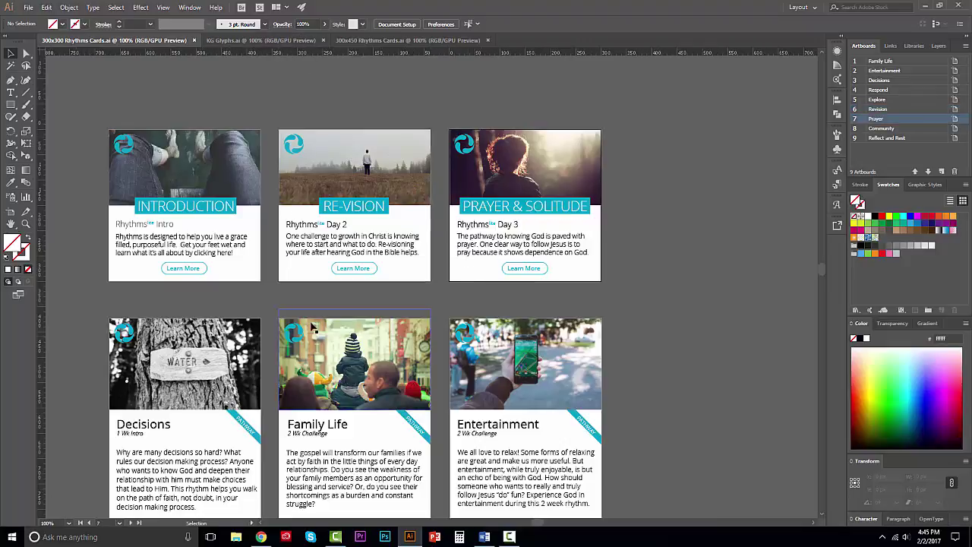
- Activate the Family Life, Revision and Prayer artboards in turn, return to Revision, and switch to the 300x450 Rhythms Cards.ai document
{"action": "left_click", "coordinate": [373, 436]}
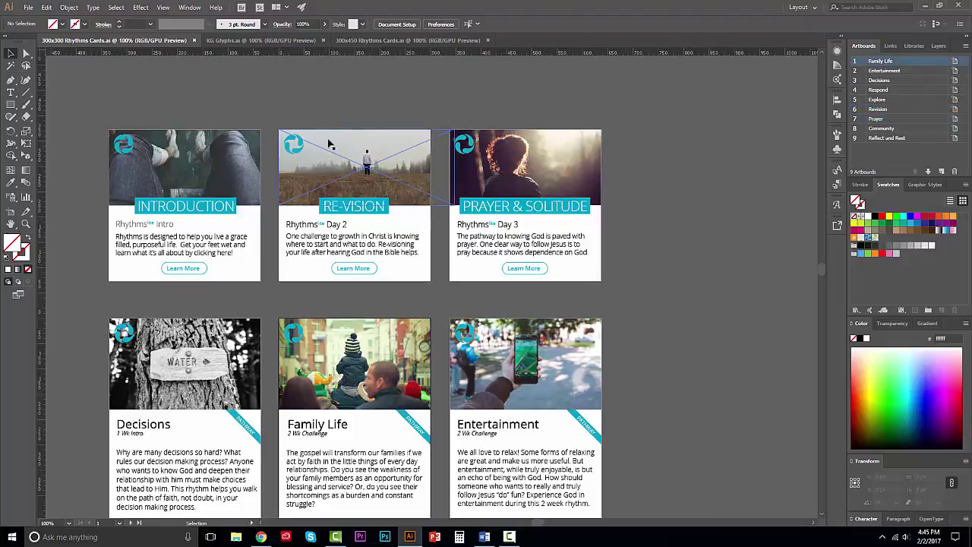
{"action": "left_click", "coordinate": [402, 224]}
{"action": "left_click", "coordinate": [459, 260]}
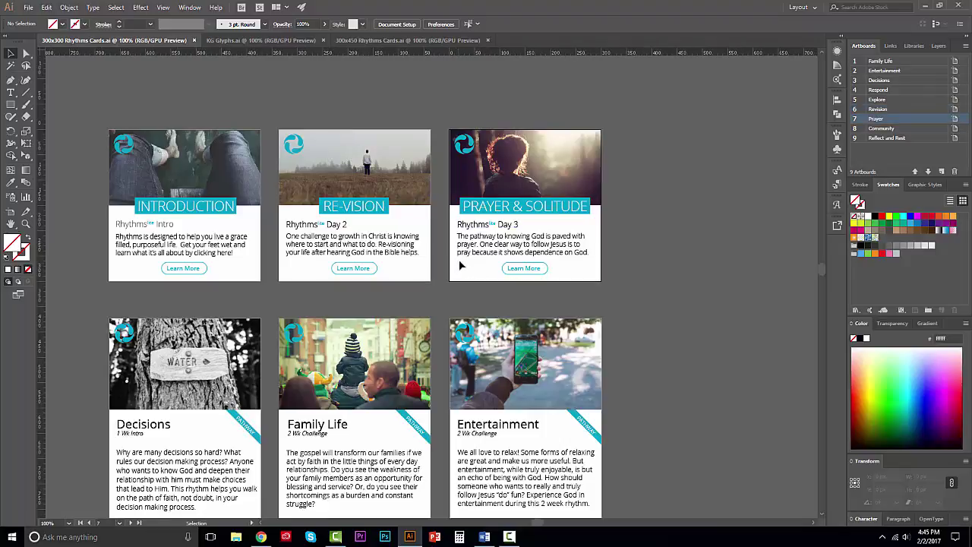
{"action": "left_click", "coordinate": [296, 260]}
{"action": "left_click", "coordinate": [408, 40]}
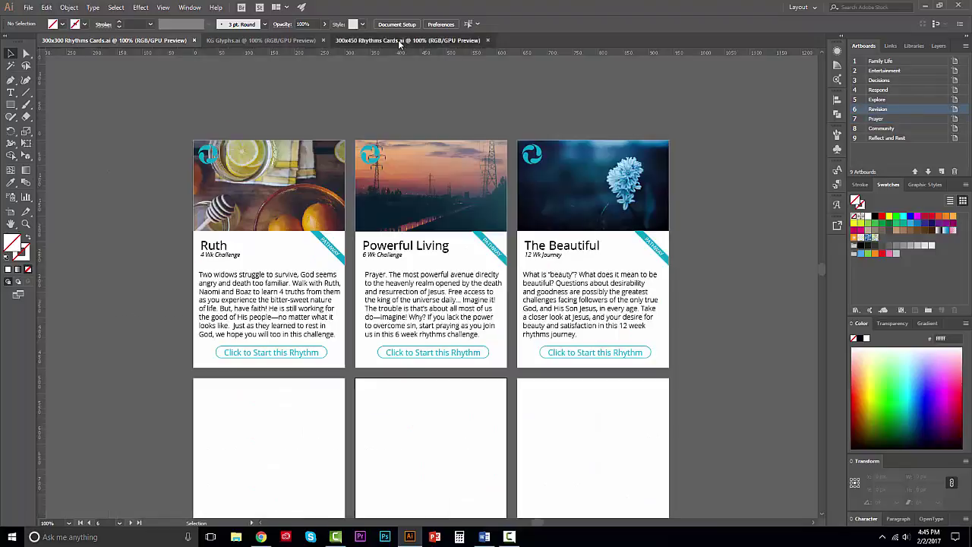
- Close the 300x450 Rhythms Cards, 300x300 Rhythms Cards and KG Glyphs documents
{"action": "left_click", "coordinate": [487, 40]}
{"action": "left_click", "coordinate": [194, 40]}
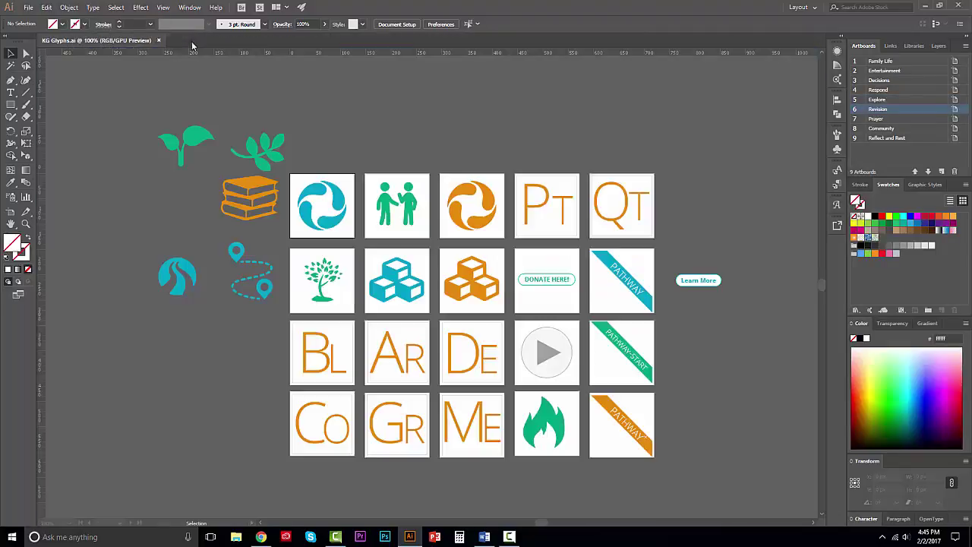
{"action": "left_click", "coordinate": [158, 40]}
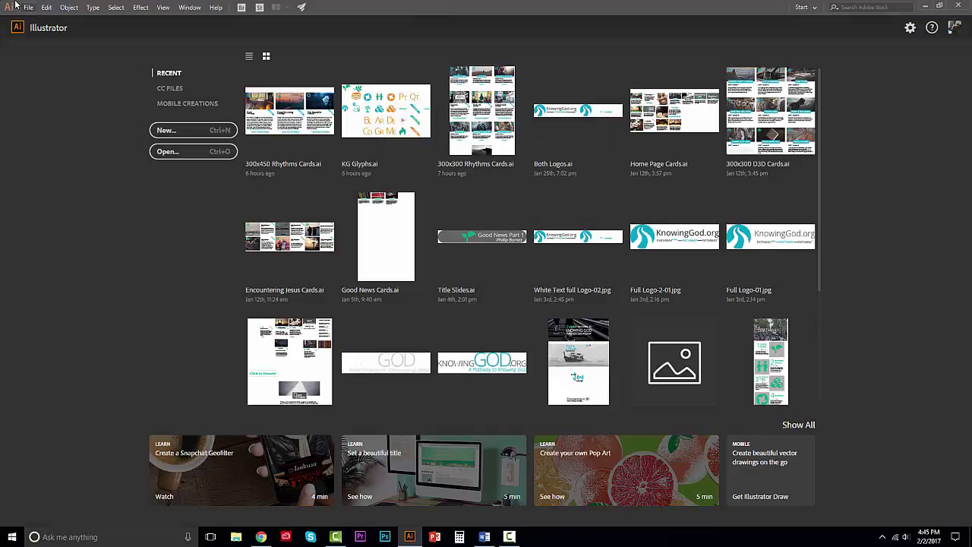
- Create a new 300 x 300 px portrait document with 3 artboards in RGB Color
{"action": "left_click", "coordinate": [16, 5]}
{"action": "left_click", "coordinate": [28, 6]}
{"action": "left_click", "coordinate": [28, 7]}
{"action": "key", "text": "ctrl+n"}
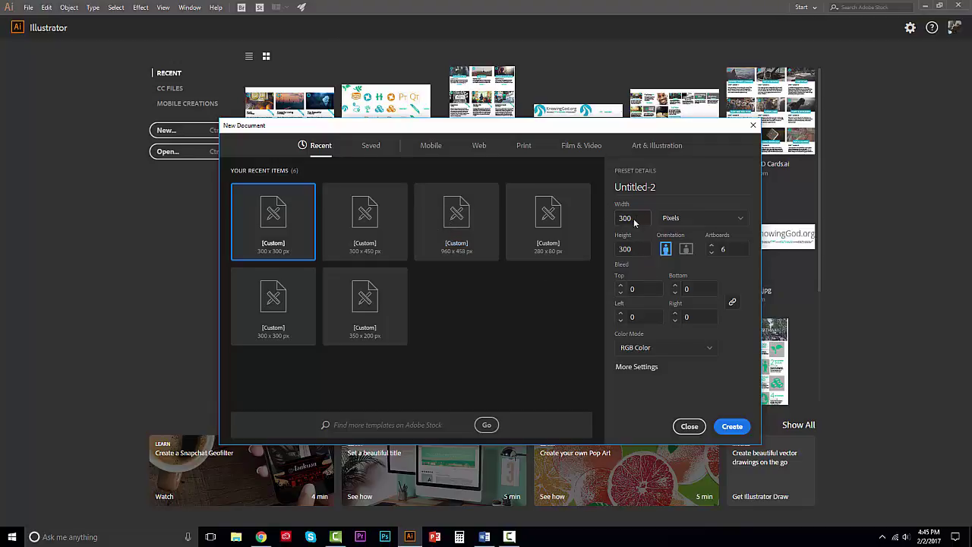
{"action": "left_click", "coordinate": [673, 187]}
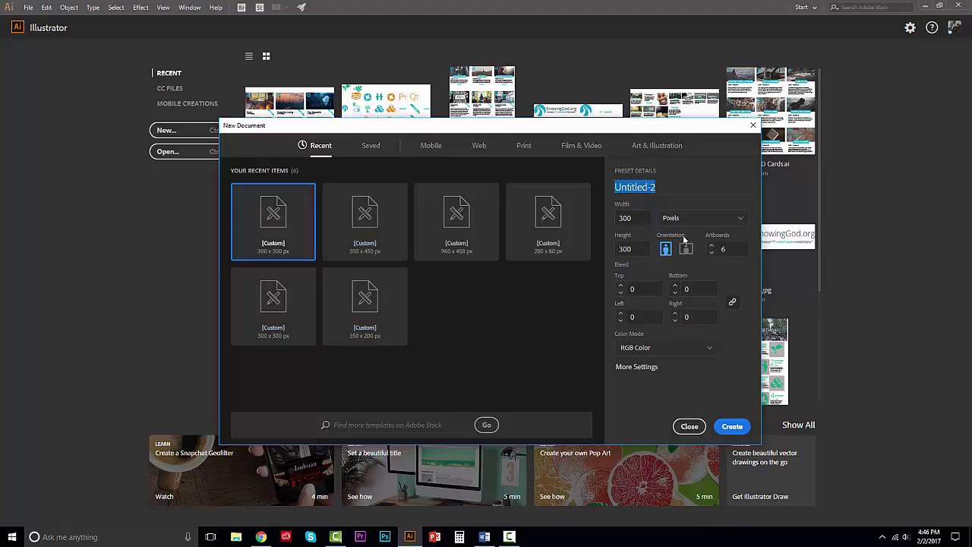
{"action": "left_click", "coordinate": [631, 217]}
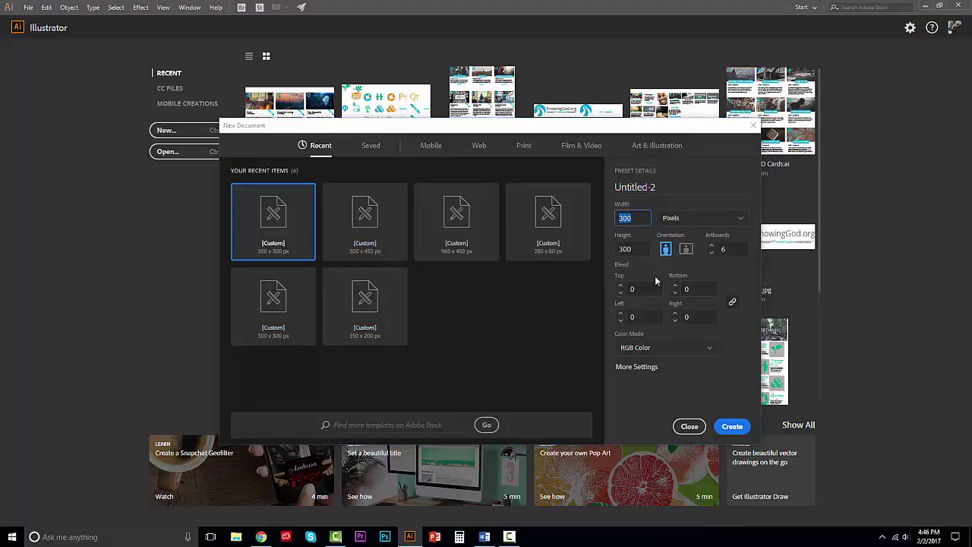
{"action": "left_click", "coordinate": [718, 272]}
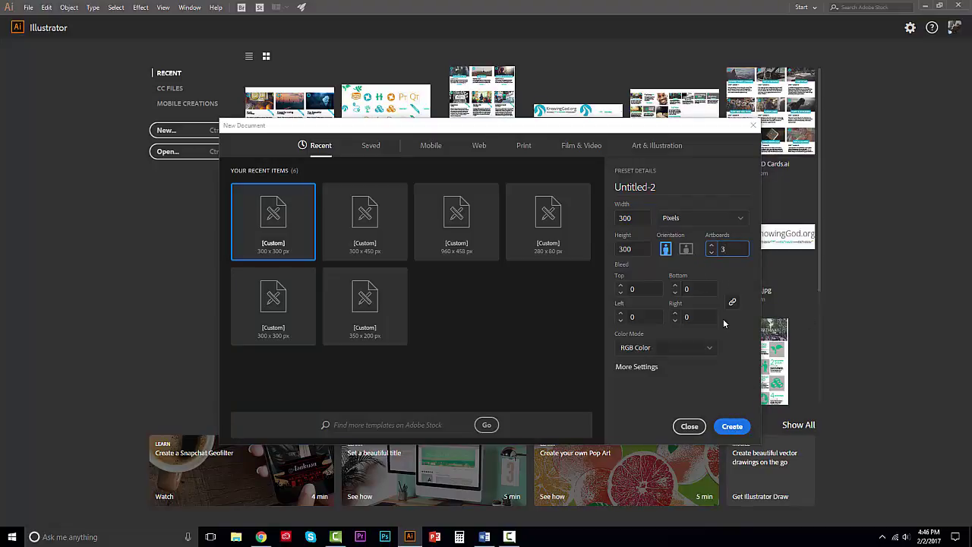
{"action": "left_click", "coordinate": [686, 252]}
{"action": "left_click", "coordinate": [666, 251]}
{"action": "left_click", "coordinate": [731, 426]}
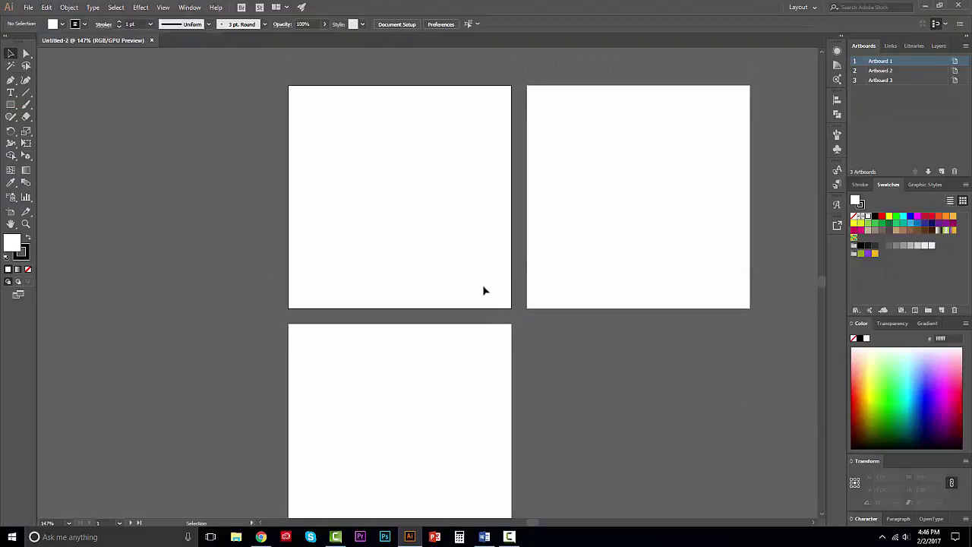
- Move Artboard 3 with the Artboard tool to the right of Artboard 2, at about X 648 px, Y 0 px
{"action": "scroll", "coordinate": [509, 289], "scroll_direction": "down", "scroll_amount": 1}
{"action": "scroll", "coordinate": [566, 287], "scroll_direction": "down", "scroll_amount": 2}
{"action": "scroll", "coordinate": [564, 292], "scroll_direction": "up", "scroll_amount": 1}
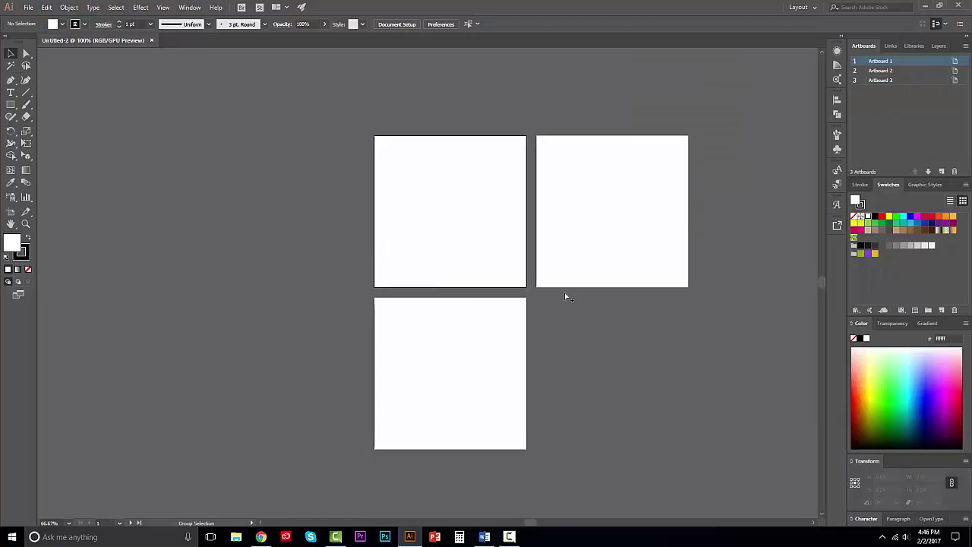
{"action": "scroll", "coordinate": [564, 292], "scroll_direction": "up", "scroll_amount": 1}
{"action": "scroll", "coordinate": [494, 331], "scroll_direction": "right", "scroll_amount": 3}
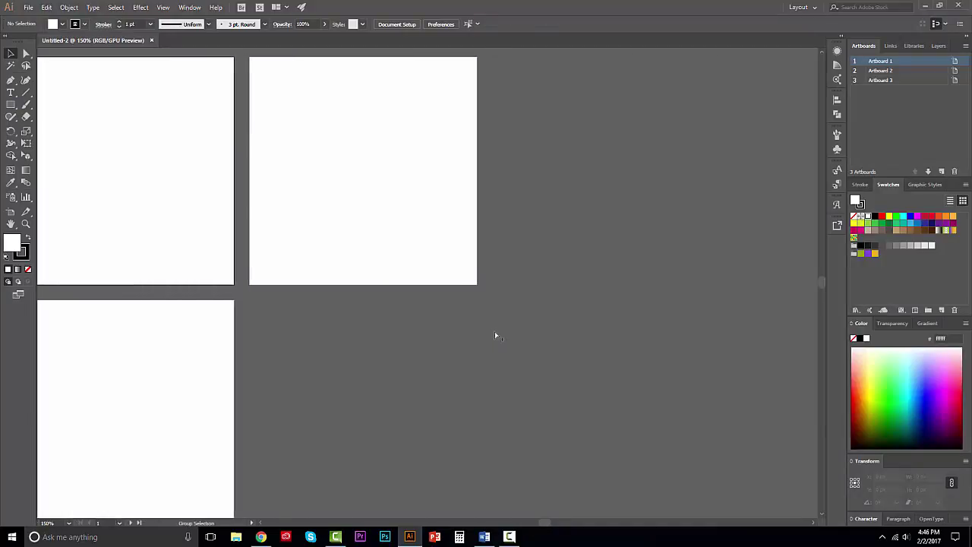
{"action": "scroll", "coordinate": [494, 335], "scroll_direction": "down", "scroll_amount": 1}
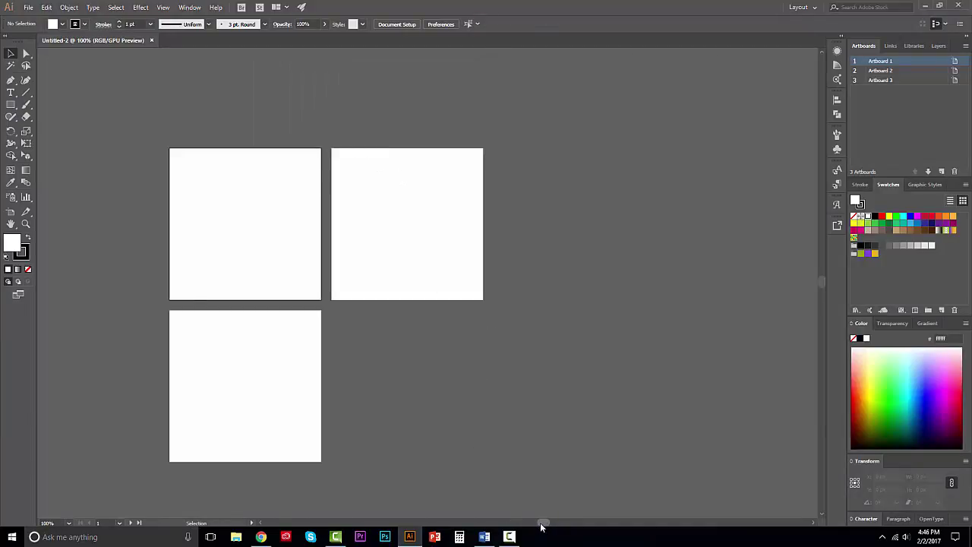
{"action": "scroll", "coordinate": [542, 524], "scroll_direction": "left", "scroll_amount": 2}
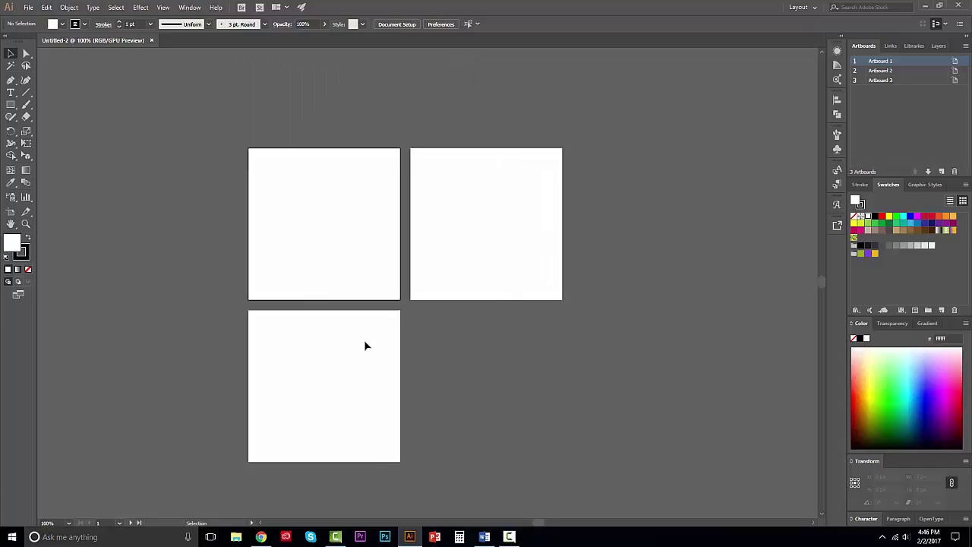
{"action": "key", "text": "shift+o"}
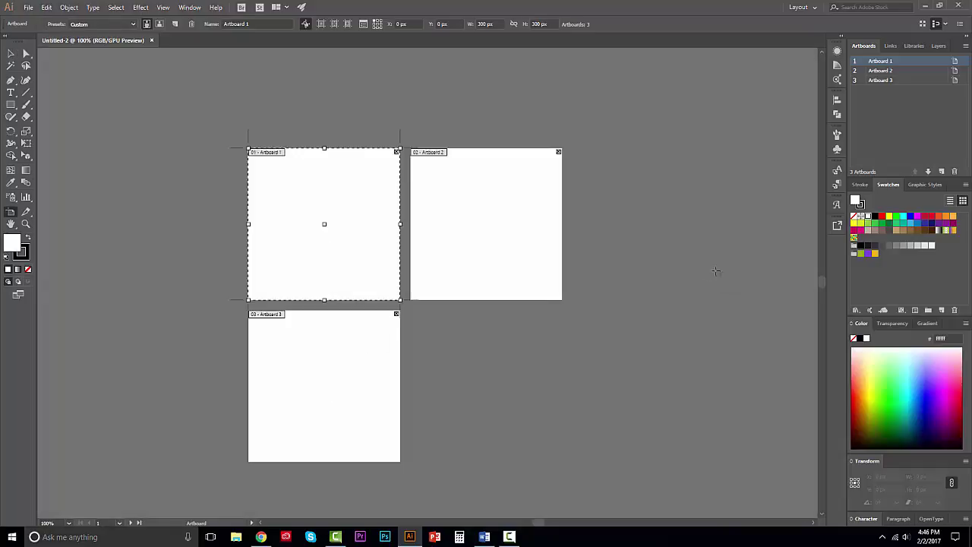
{"action": "left_click", "coordinate": [307, 347]}
{"action": "left_click_drag", "start_coordinate": [332, 358], "coordinate": [659, 197]}
- Show the rulers around the document
{"action": "left_click", "coordinate": [163, 6]}
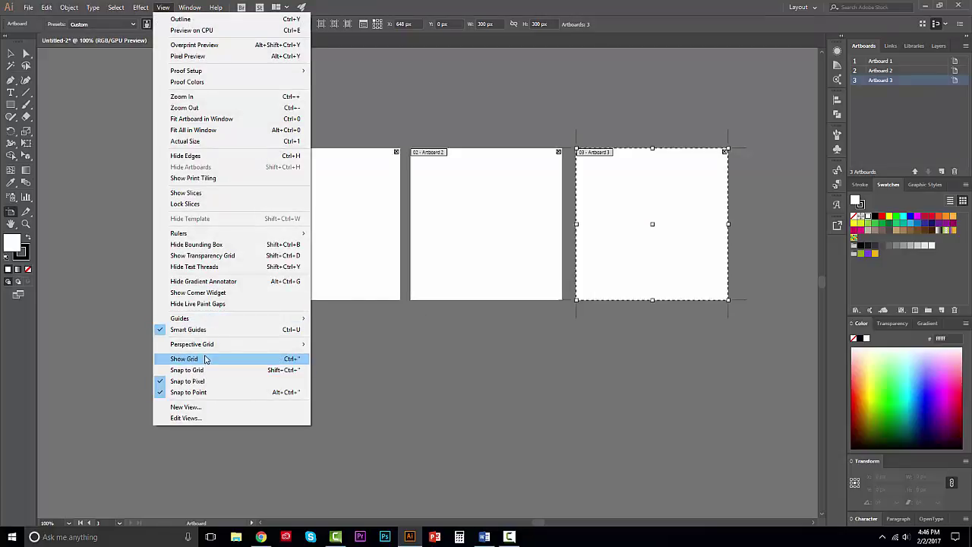
{"action": "mouse_move", "coordinate": [222, 239]}
{"action": "left_click", "coordinate": [354, 233]}
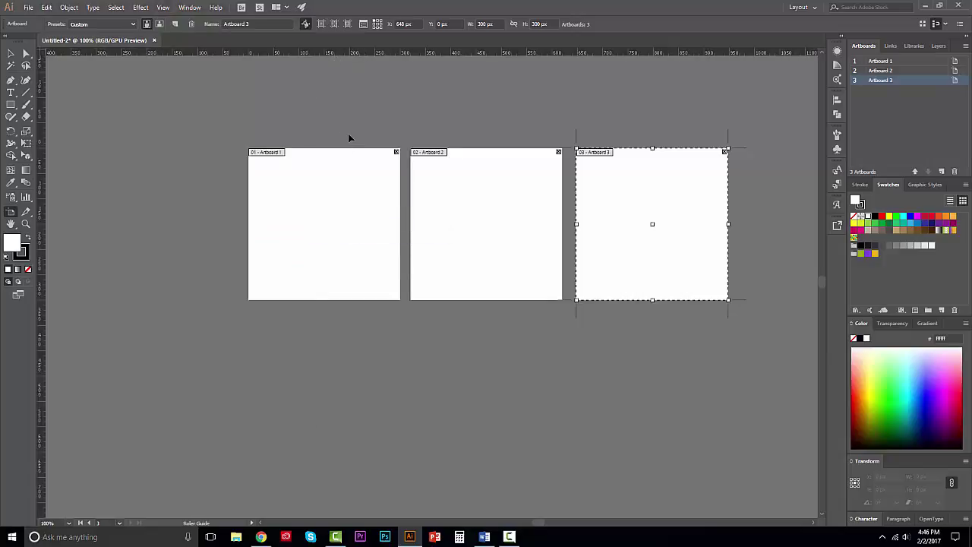
- Place a horizontal guide along the artboards' top edges to check alignment and delete it, repeating this once
{"action": "left_click_drag", "start_coordinate": [346, 146], "coordinate": [346, 147]}
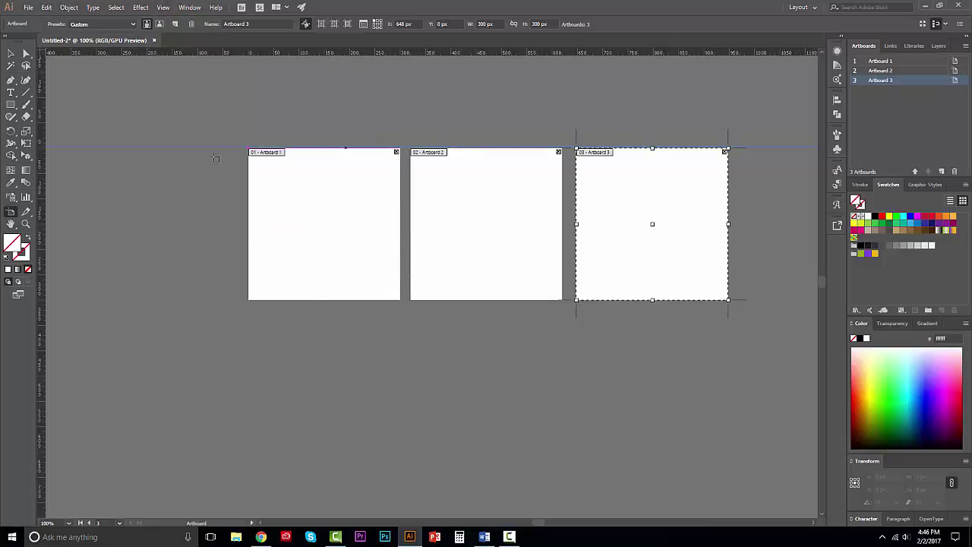
{"action": "left_click", "coordinate": [11, 55]}
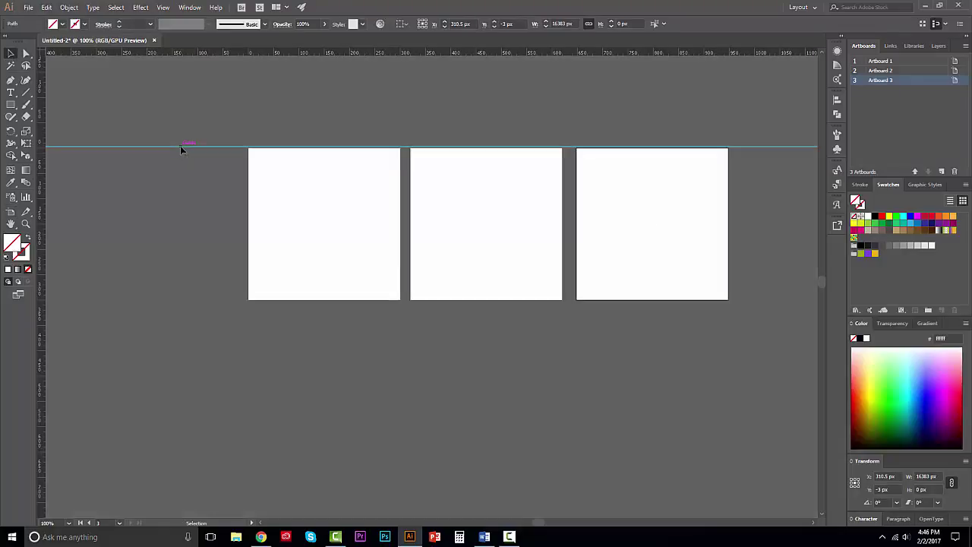
{"action": "key", "text": "Delete"}
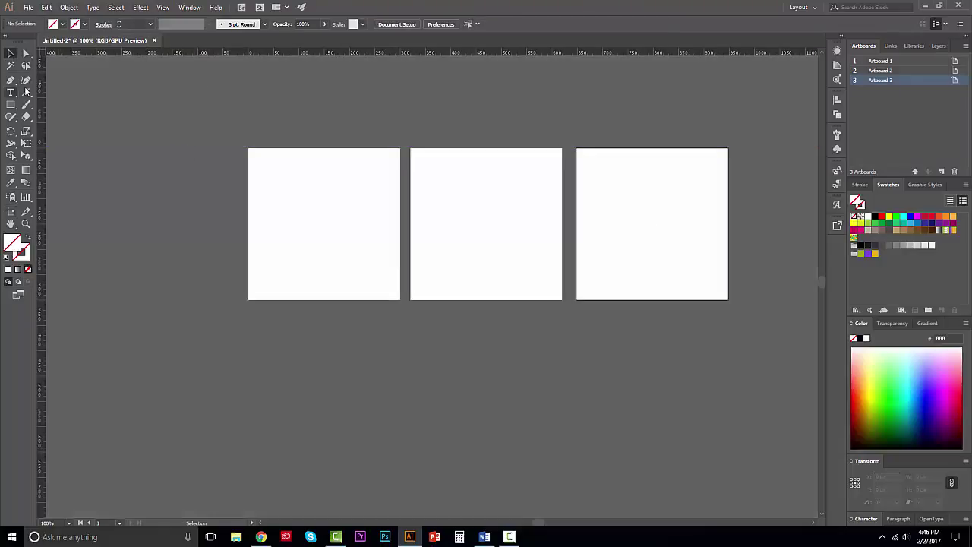
{"action": "left_click_drag", "start_coordinate": [77, 53], "coordinate": [87, 149]}
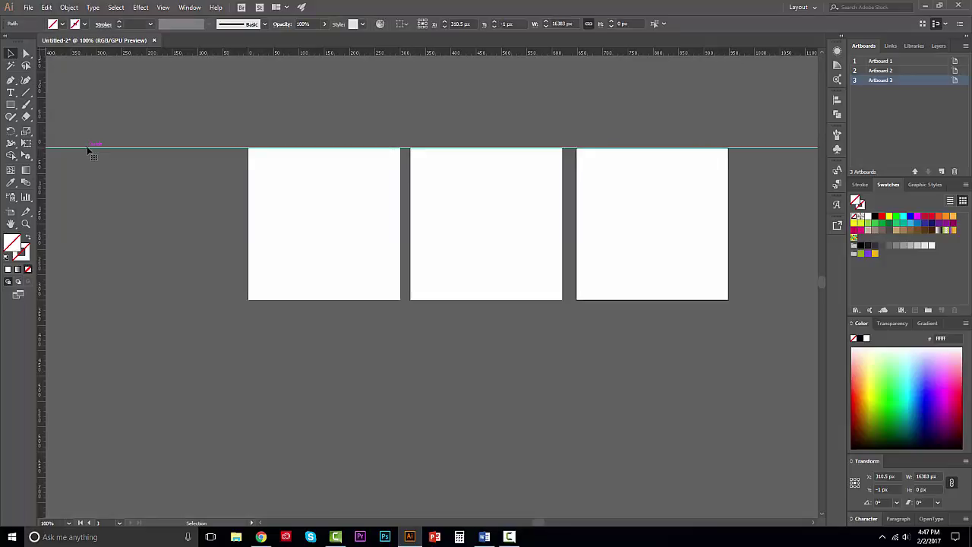
{"action": "key", "text": "Delete"}
- Rename the first artboard to a person's first name followed by 1
{"action": "scroll", "coordinate": [535, 369], "scroll_direction": "up", "scroll_amount": 1}
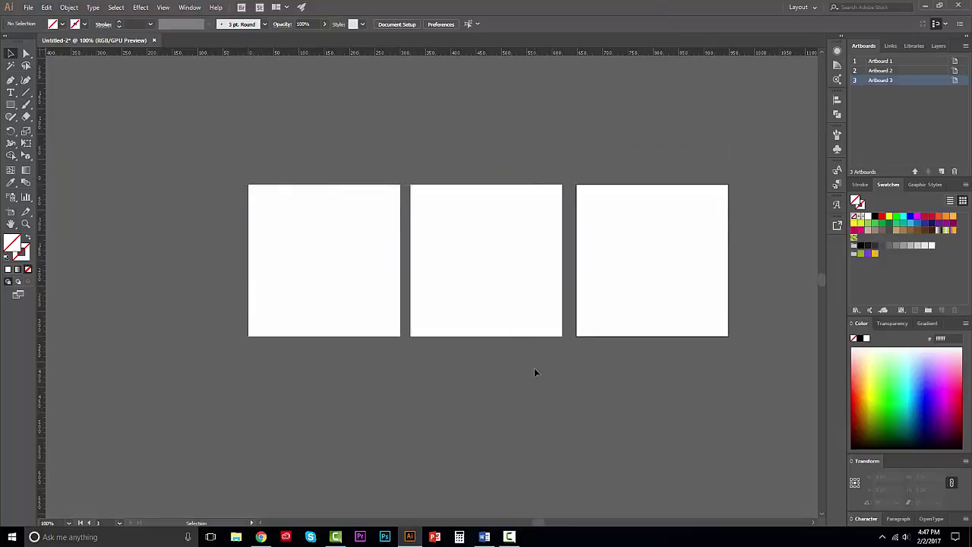
{"action": "scroll", "coordinate": [537, 304], "scroll_direction": "down", "scroll_amount": 1}
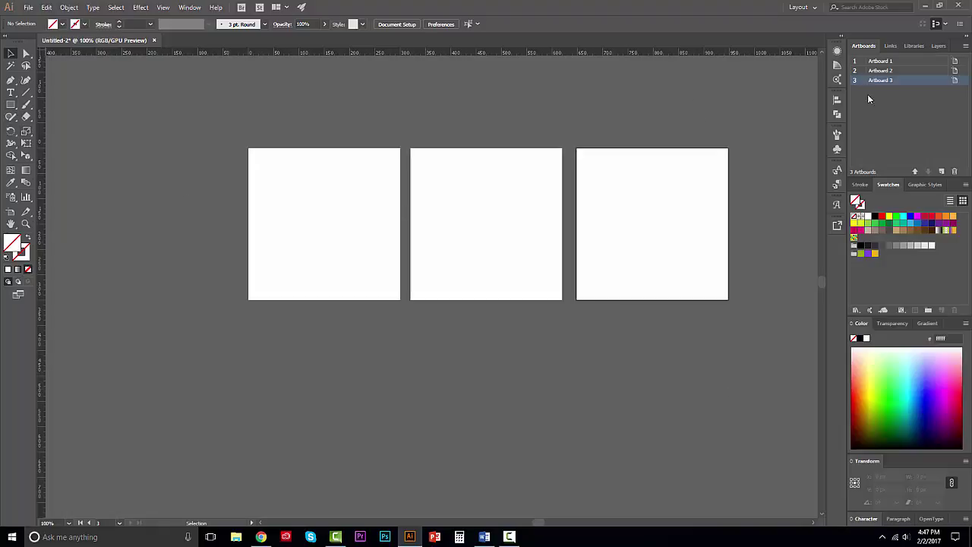
{"action": "double_click", "coordinate": [874, 61]}
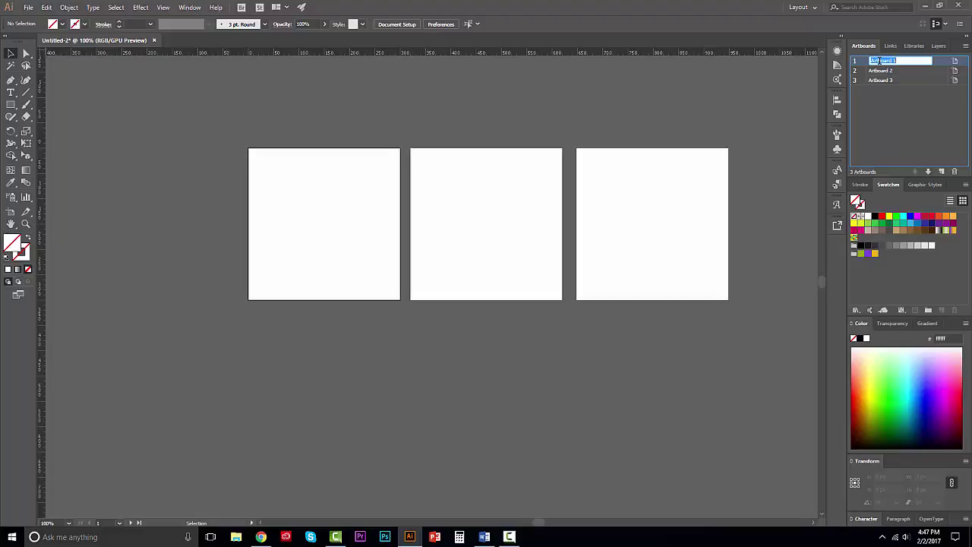
{"action": "type", "text": "Gra"}
{"action": "key", "text": "Return"}
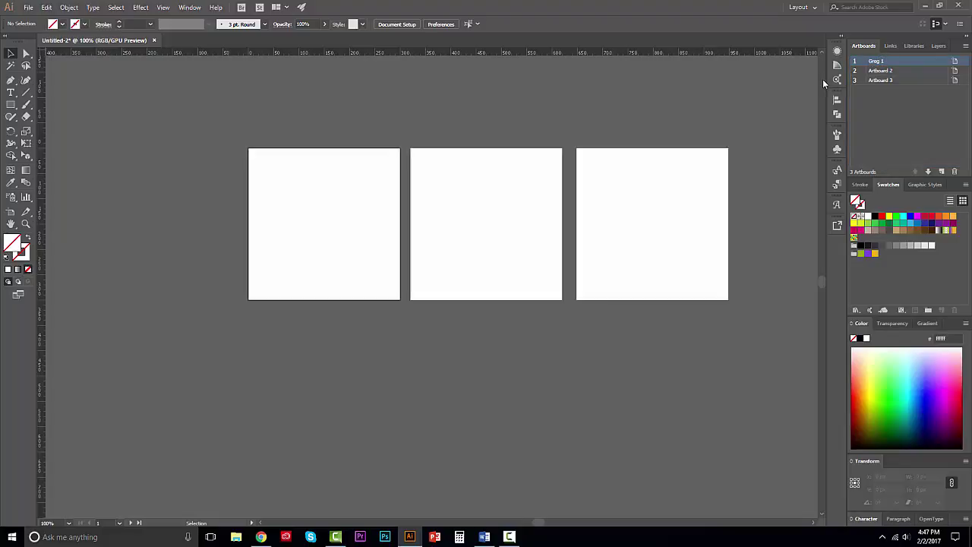
- Zoom in on the first artboard and open Export for Screens, showing the artboards rather than the assets
{"action": "double_click", "coordinate": [885, 64]}
{"action": "scroll", "coordinate": [504, 245], "scroll_direction": "down", "scroll_amount": 3}
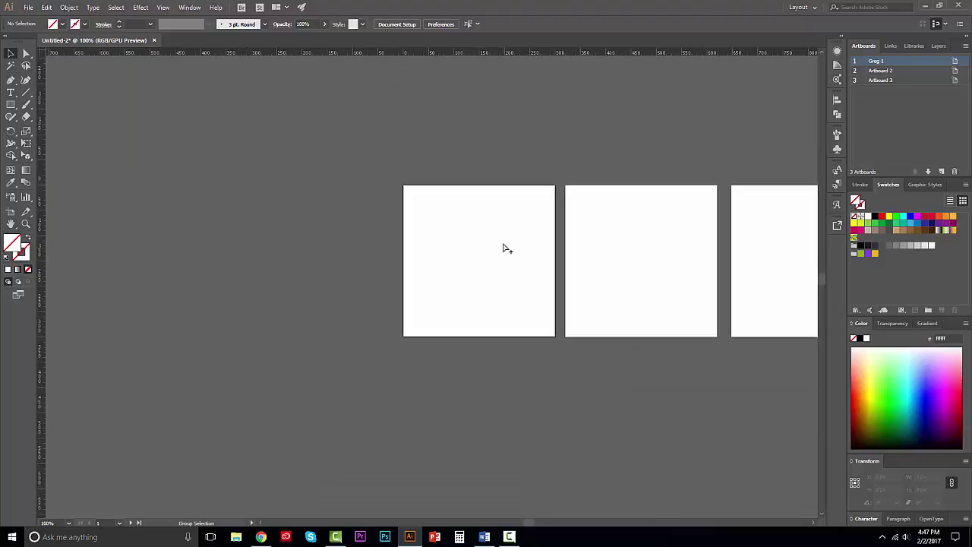
{"action": "scroll", "coordinate": [504, 245], "scroll_direction": "up", "scroll_amount": 2}
{"action": "left_click", "coordinate": [29, 7]}
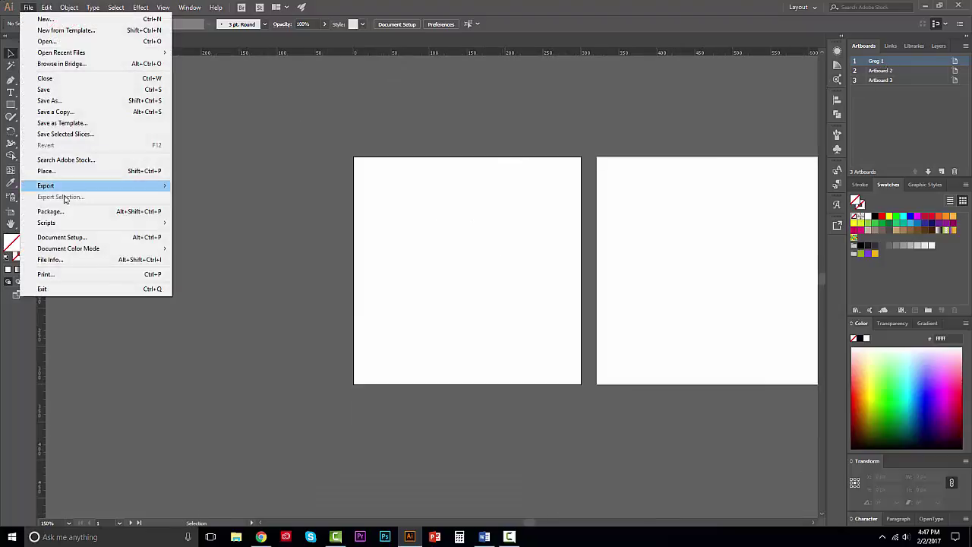
{"action": "mouse_move", "coordinate": [65, 189]}
{"action": "left_click", "coordinate": [266, 185]}
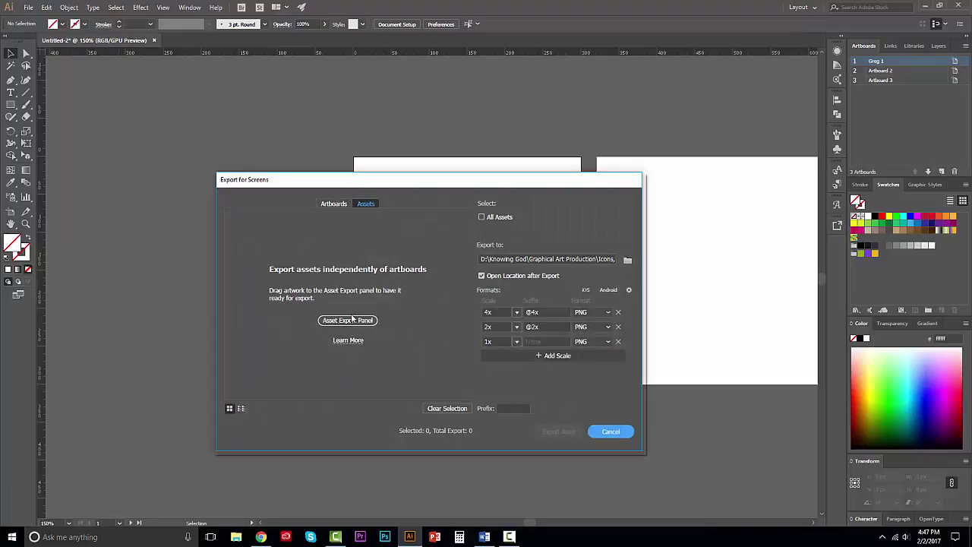
{"action": "left_click", "coordinate": [343, 203]}
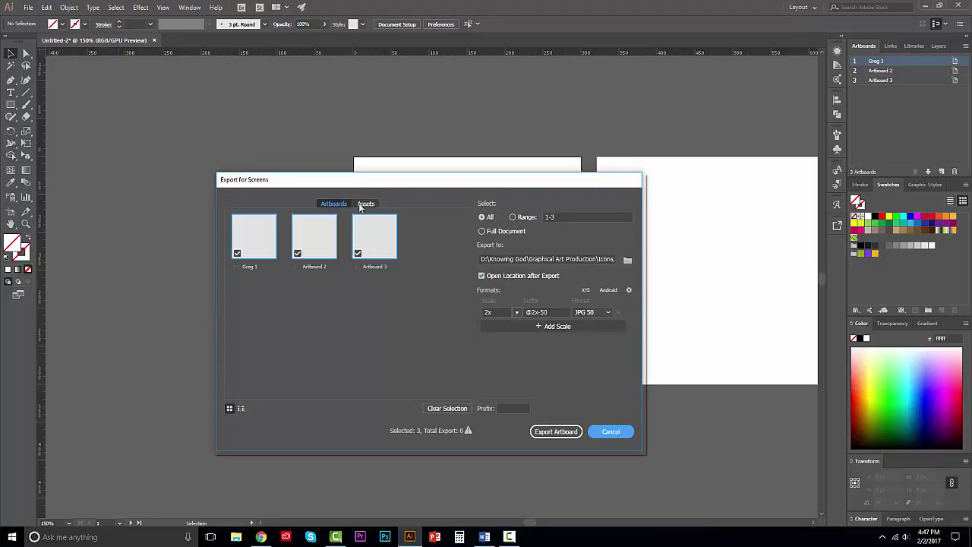
{"action": "left_click", "coordinate": [360, 203]}
{"action": "left_click", "coordinate": [342, 205]}
- Clear the export selection and select only the first artboard for export
{"action": "left_click", "coordinate": [447, 408]}
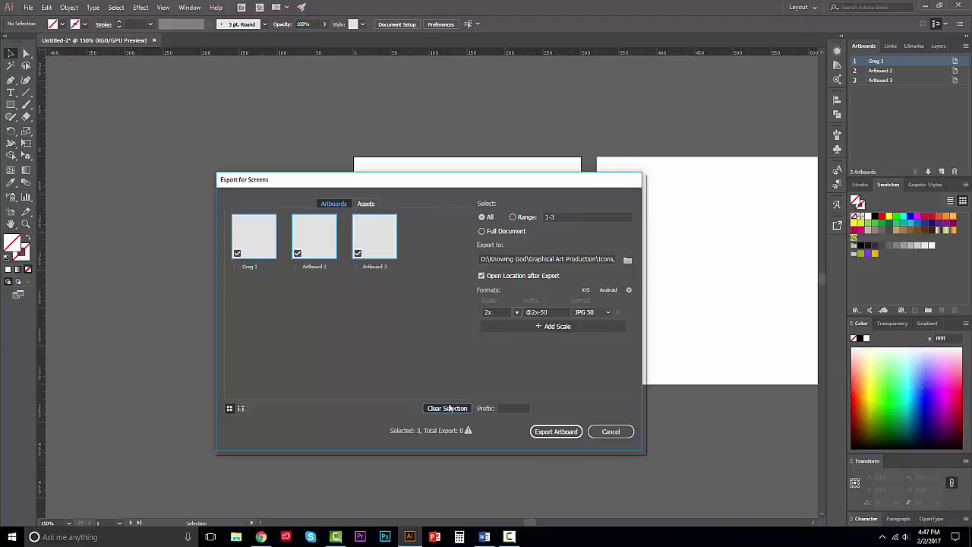
{"action": "left_click", "coordinate": [237, 253]}
{"action": "left_click", "coordinate": [237, 254]}
{"action": "left_click", "coordinate": [237, 254]}
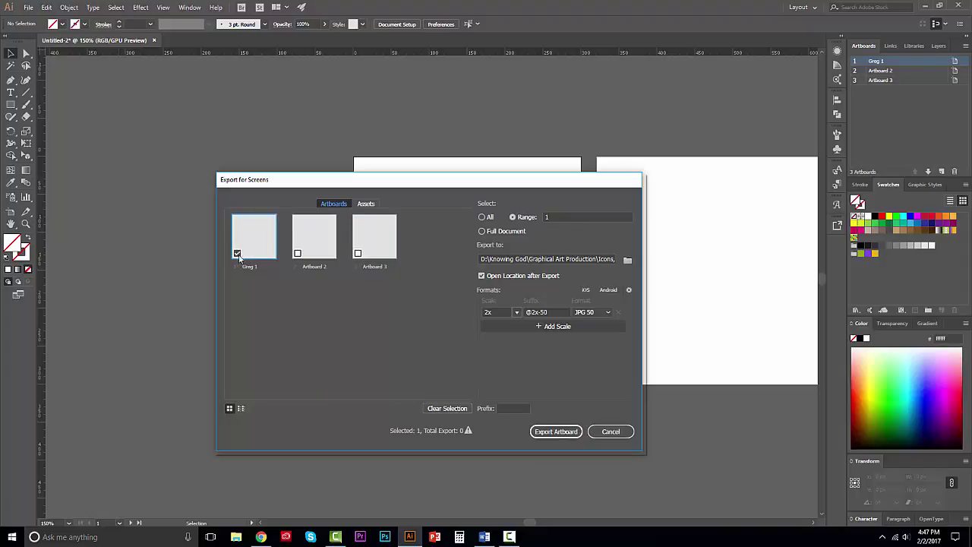
- Examine the export scale choices, the destination folder picker and the available file formats without changing them
{"action": "left_click", "coordinate": [517, 312]}
{"action": "left_click", "coordinate": [518, 312]}
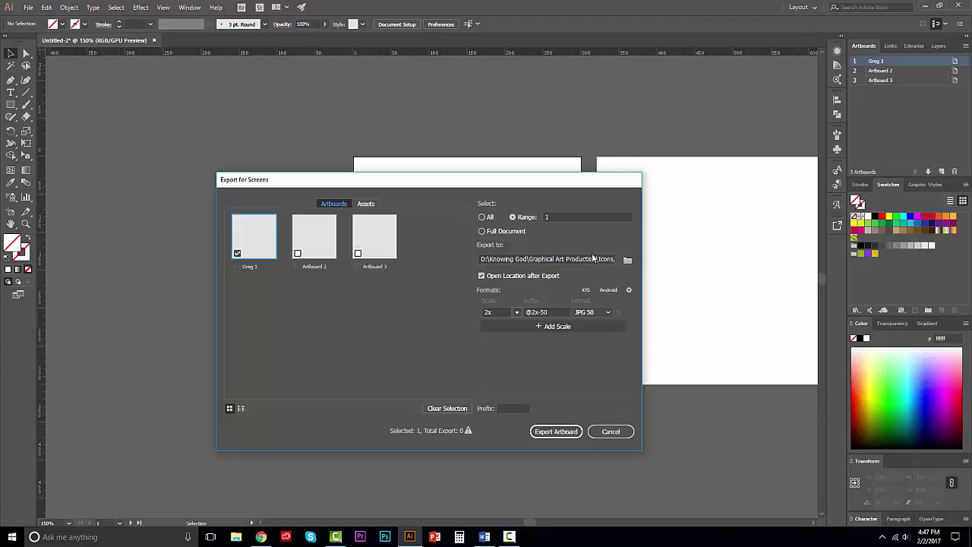
{"action": "left_click", "coordinate": [624, 262]}
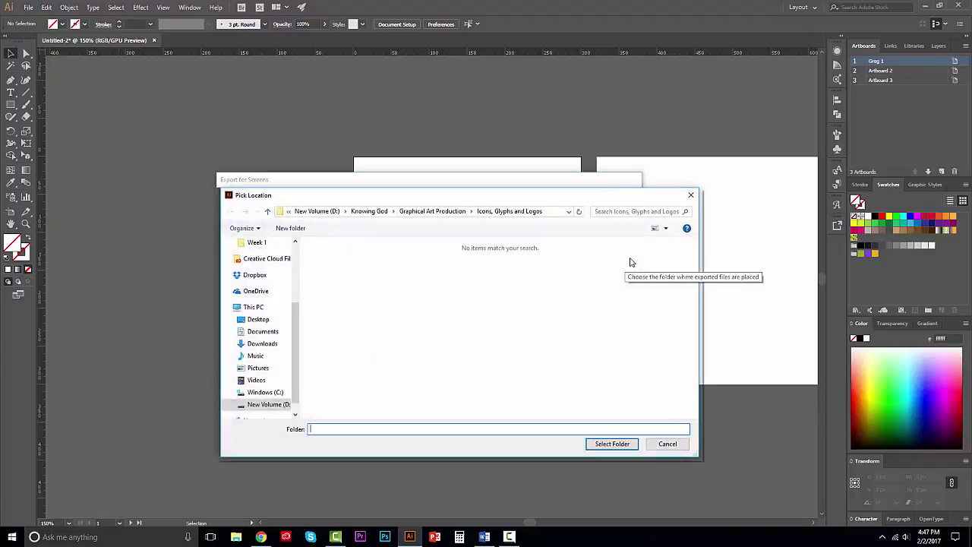
{"action": "left_click", "coordinate": [689, 197]}
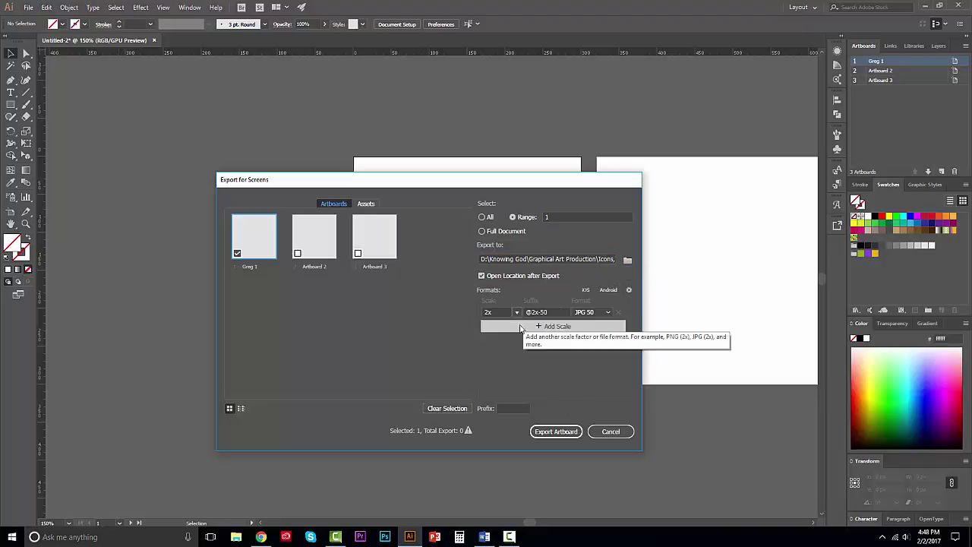
{"action": "left_click", "coordinate": [610, 313]}
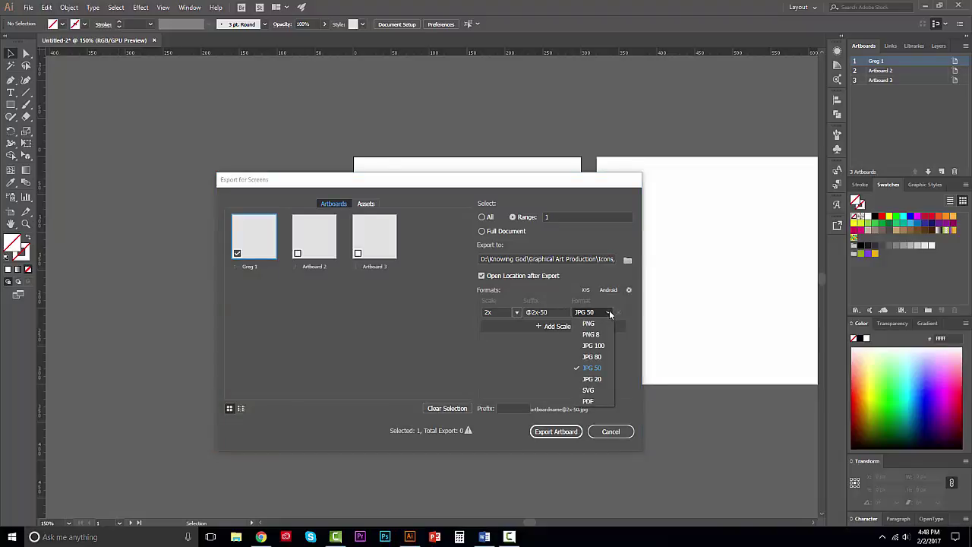
{"action": "left_click", "coordinate": [609, 313]}
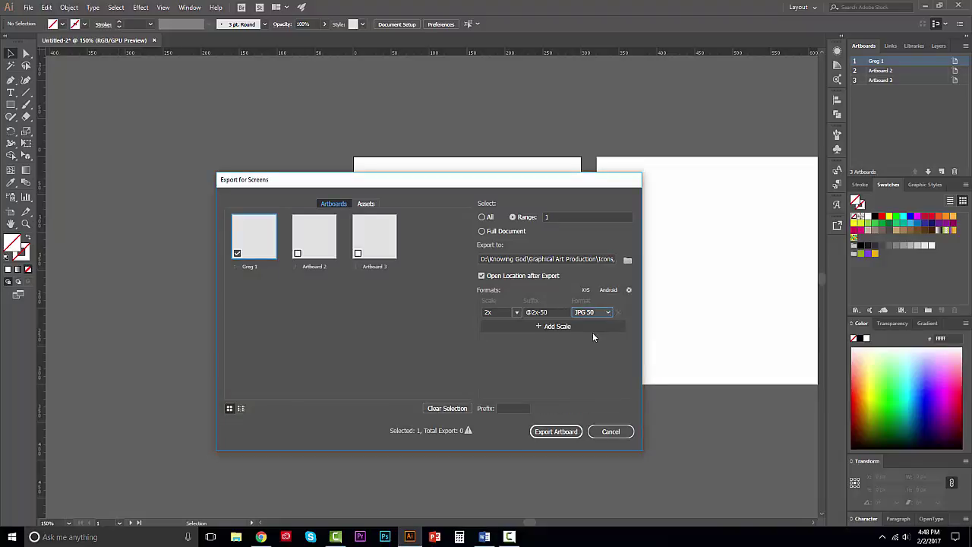
{"action": "left_click", "coordinate": [605, 312]}
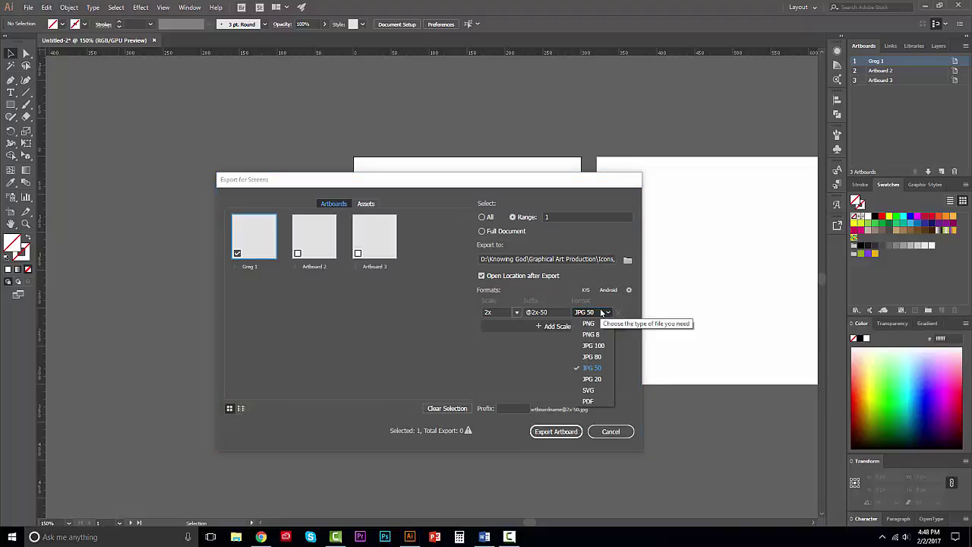
{"action": "left_click", "coordinate": [602, 312]}
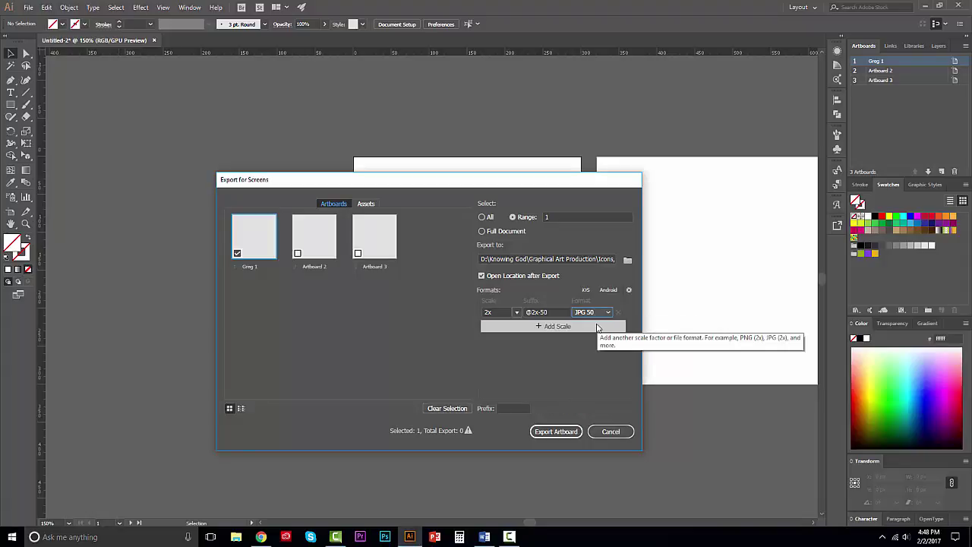
- Close Export for Screens without exporting and draw a rectangle about 96 by 120 px on the first artboard
{"action": "left_click", "coordinate": [598, 436]}
{"action": "key", "text": "m"}
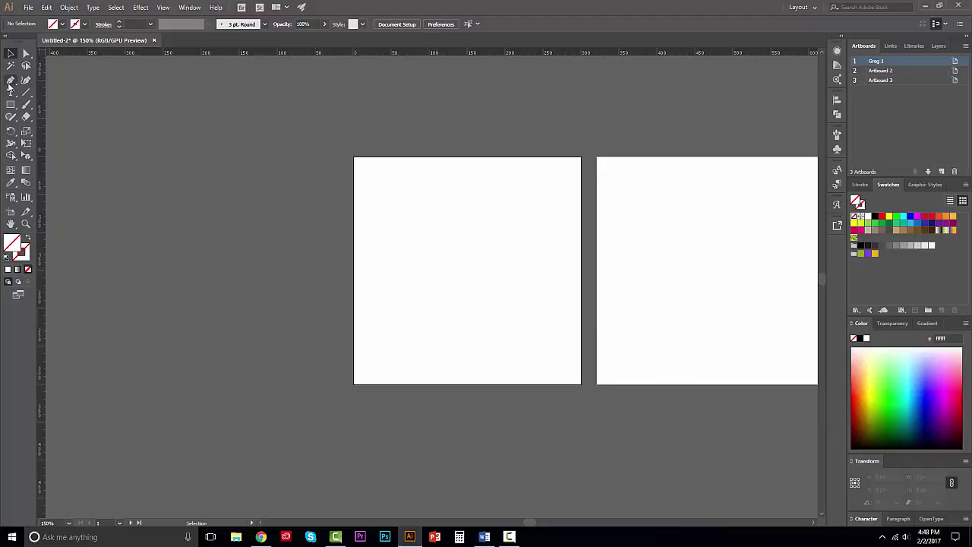
{"action": "left_click_drag", "start_coordinate": [467, 243], "coordinate": [540, 334]}
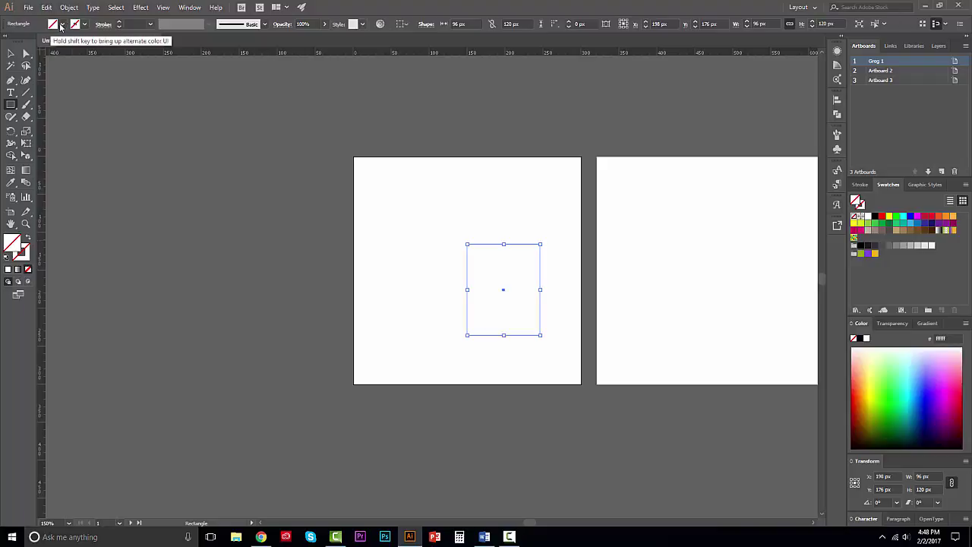
- Fill the rectangle with the teal hex colour 00a6c6 using the alternate colour controls
{"action": "left_click", "coordinate": [56, 25], "text": "shift"}
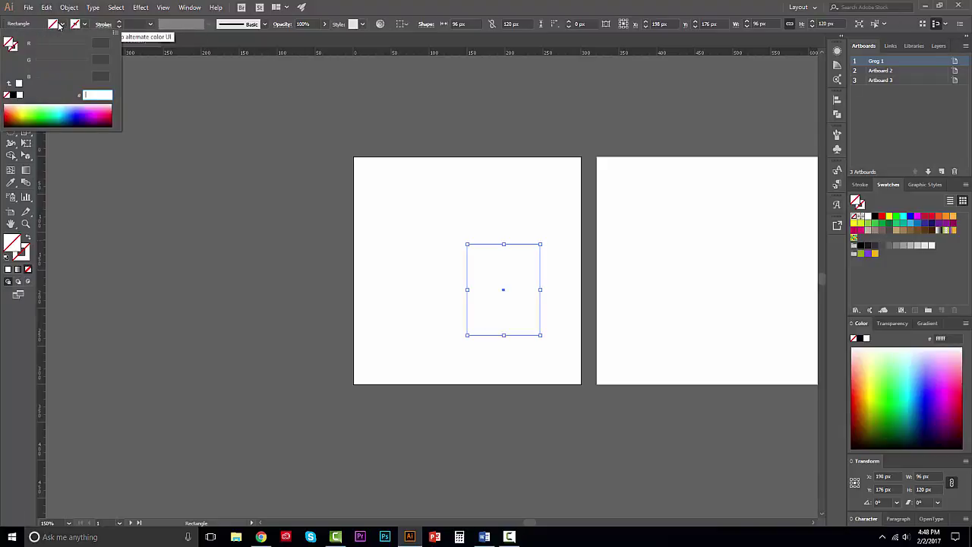
{"action": "left_click", "coordinate": [63, 25]}
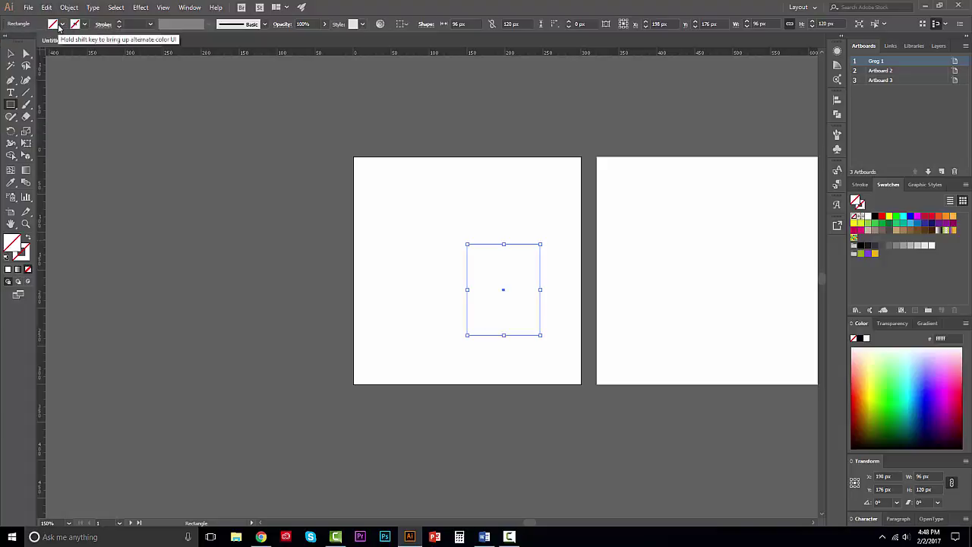
{"action": "left_click", "coordinate": [63, 25]}
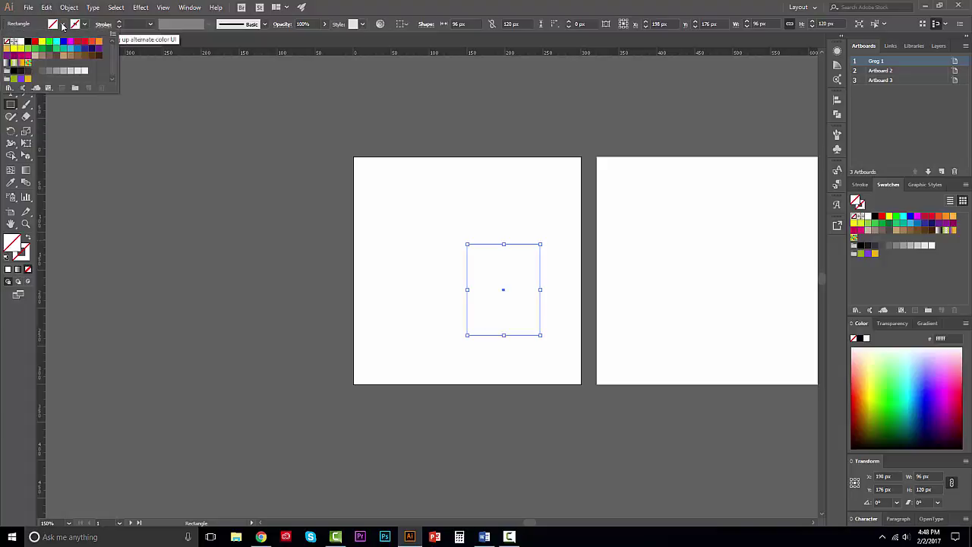
{"action": "left_click", "coordinate": [63, 25]}
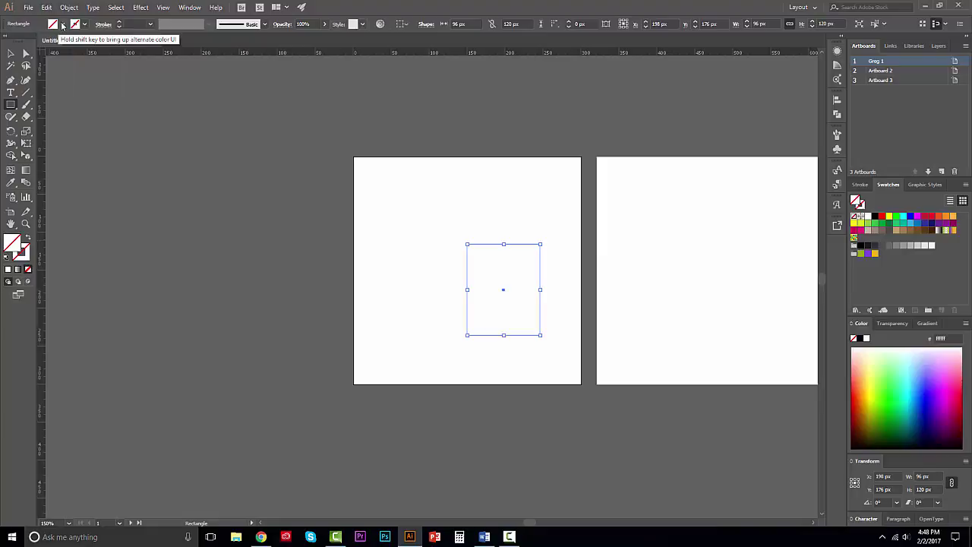
{"action": "left_click", "coordinate": [63, 25], "text": "shift"}
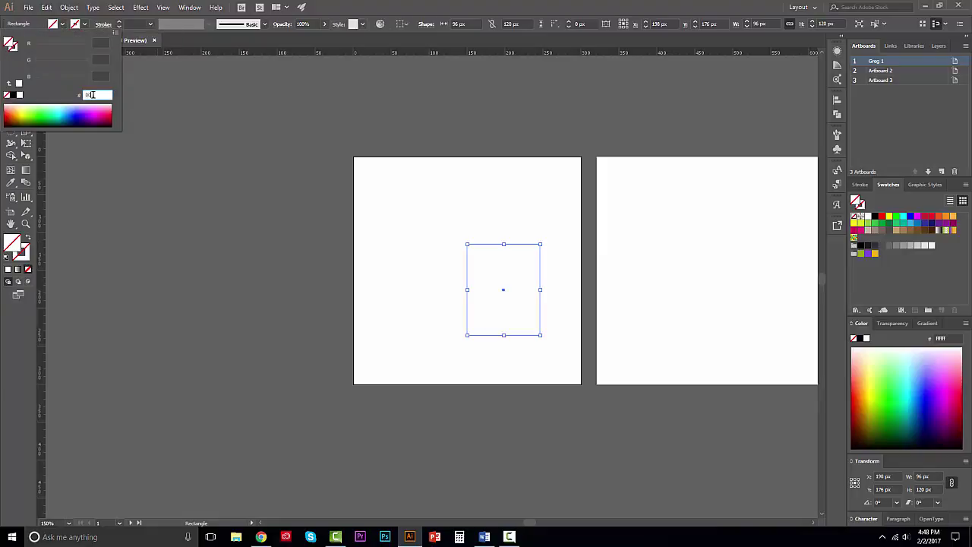
{"action": "type", "text": "00a6c6"}
{"action": "key", "text": "Return"}
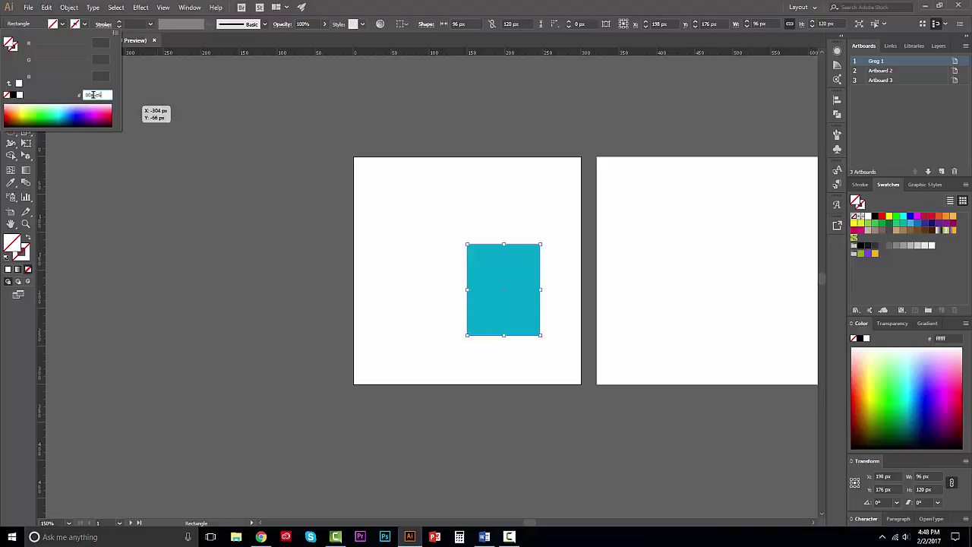
- Give the rectangle a pink stroke by entering a hex colour, and create no further rectangle
{"action": "left_click", "coordinate": [81, 23]}
{"action": "left_click", "coordinate": [76, 28]}
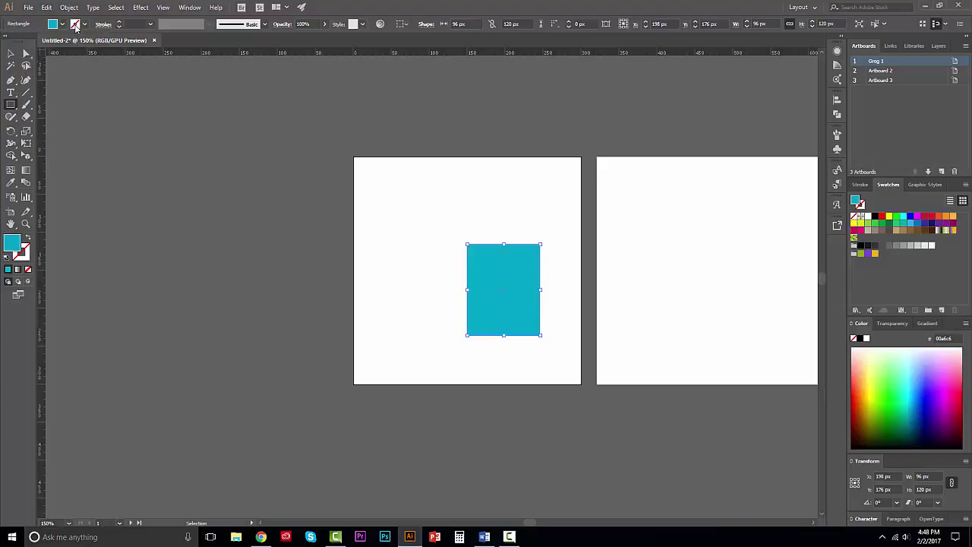
{"action": "left_click", "coordinate": [76, 24], "text": "shift"}
{"action": "left_click", "coordinate": [91, 95]}
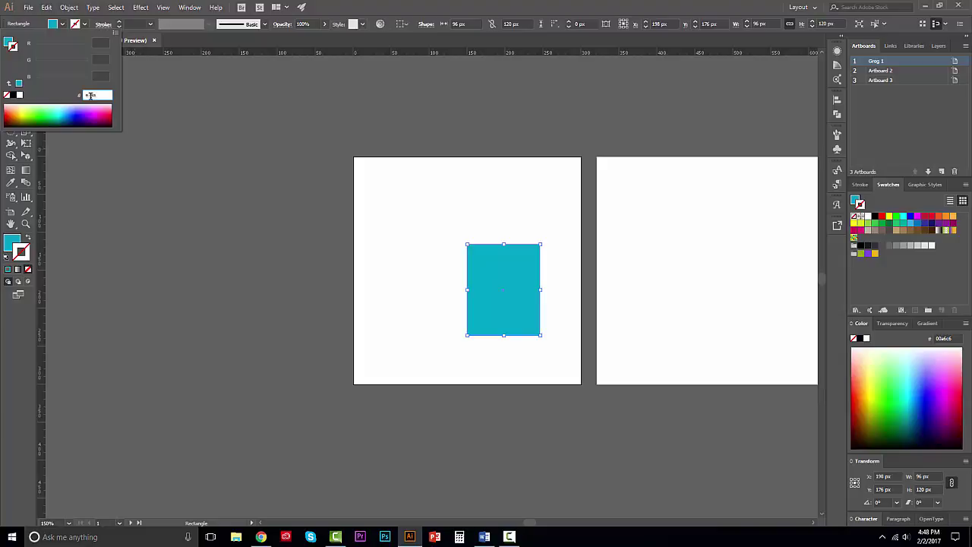
{"action": "key", "text": "Return"}
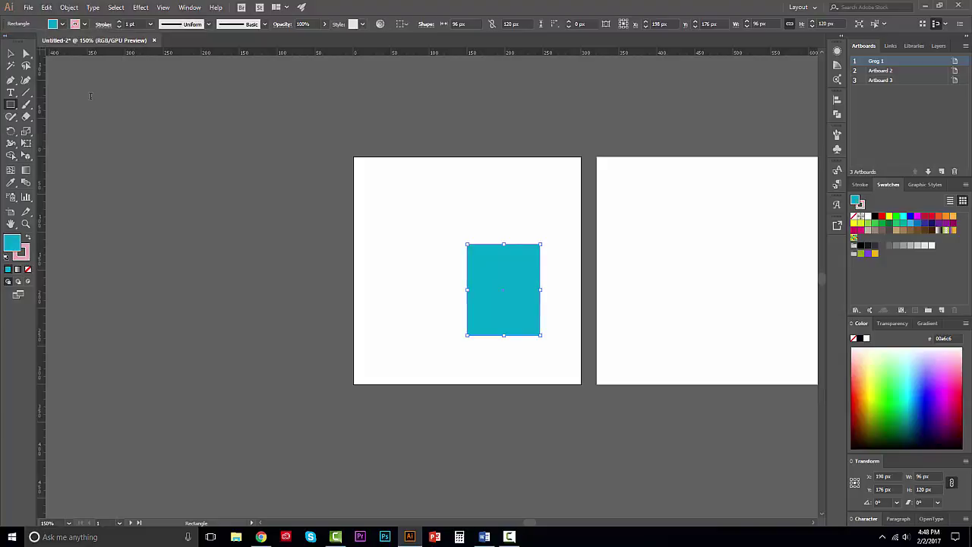
{"action": "left_click", "coordinate": [454, 280]}
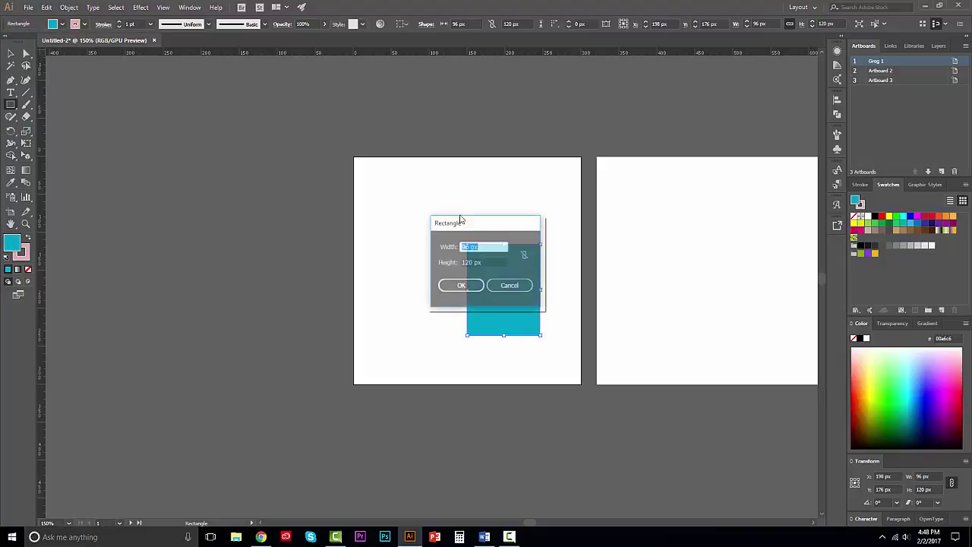
{"action": "left_click", "coordinate": [511, 289]}
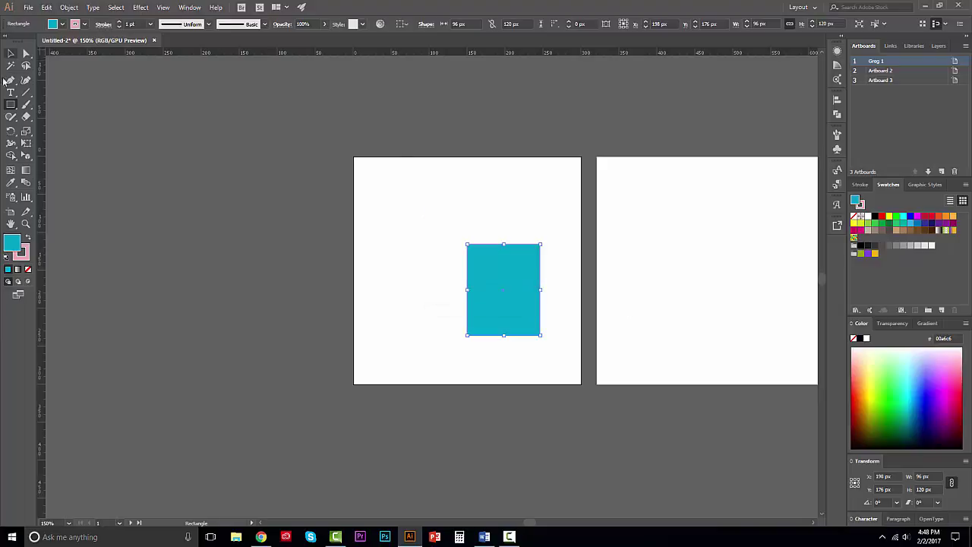
- Move the teal rectangle up and left to about X 133.5 px, Y 129.5 px on the first artboard
{"action": "left_click", "coordinate": [13, 53]}
{"action": "left_click", "coordinate": [479, 203]}
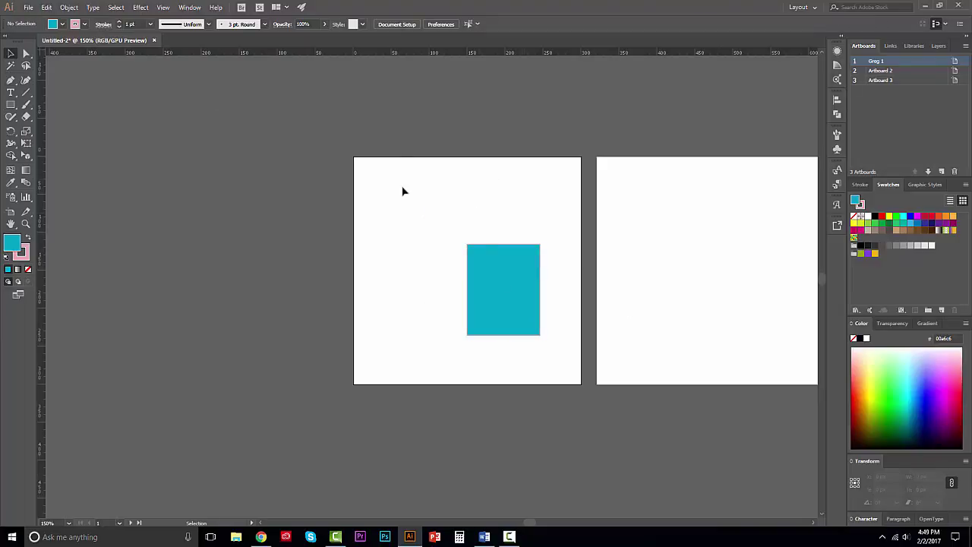
{"action": "left_click_drag", "start_coordinate": [497, 266], "coordinate": [442, 219]}
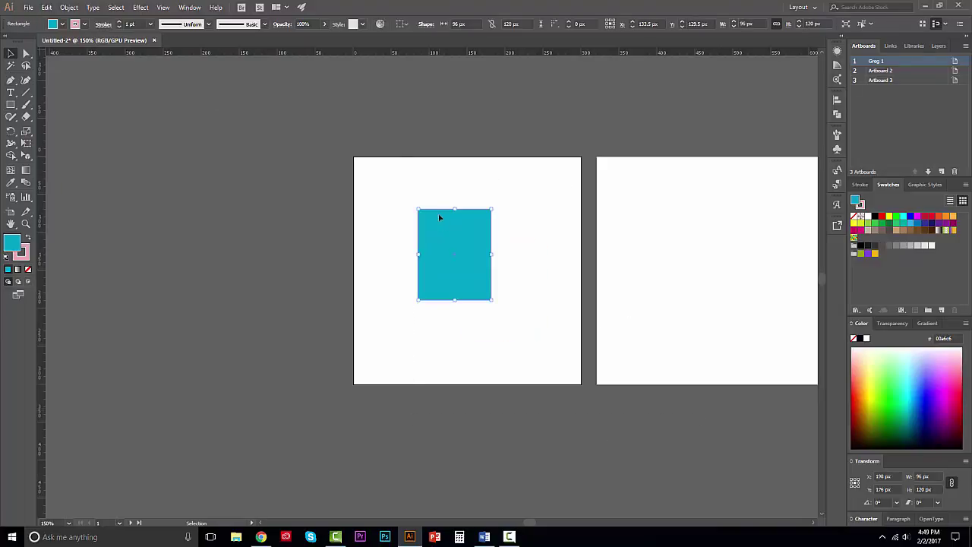
- Examine the export commands for the selected teal rectangle without choosing one, and delete the rectangle
{"action": "right_click", "coordinate": [433, 219]}
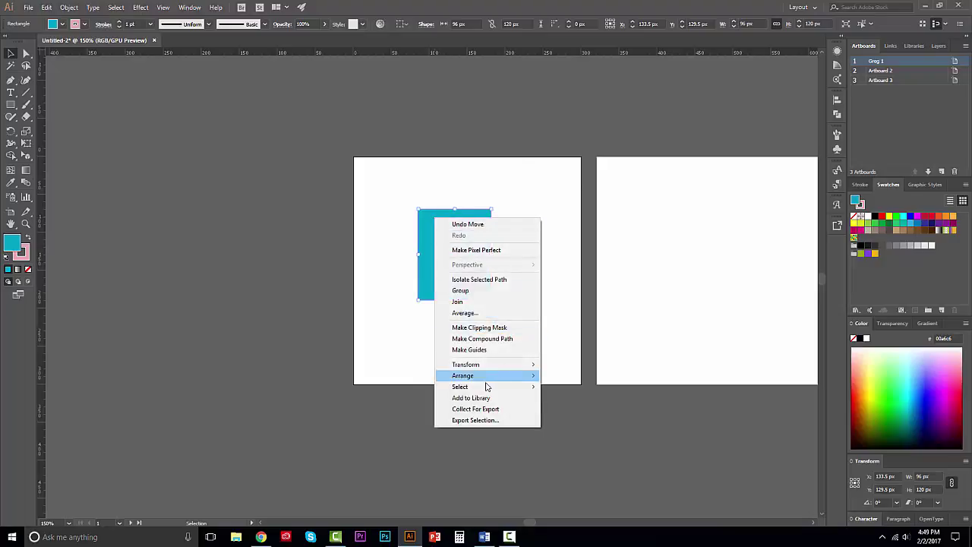
{"action": "mouse_move", "coordinate": [484, 390]}
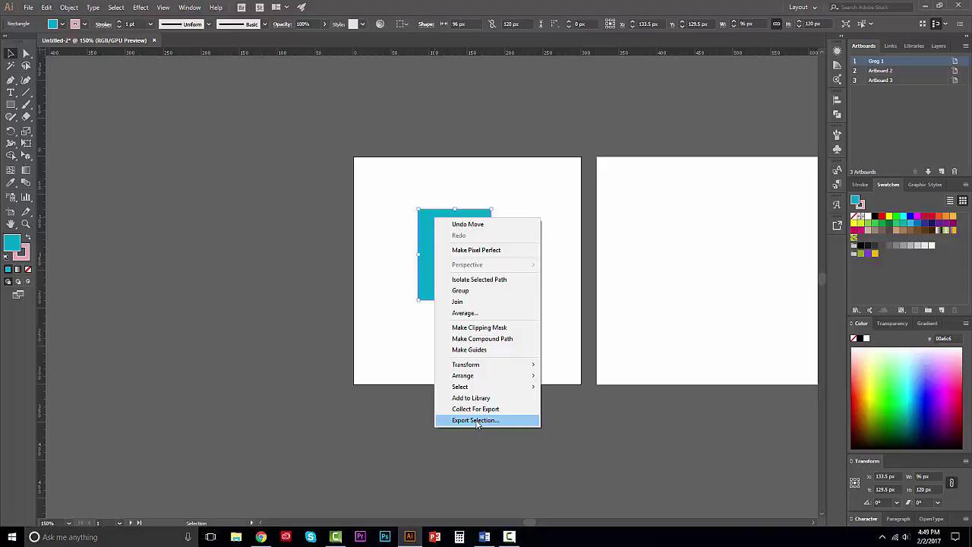
{"action": "left_click", "coordinate": [539, 189]}
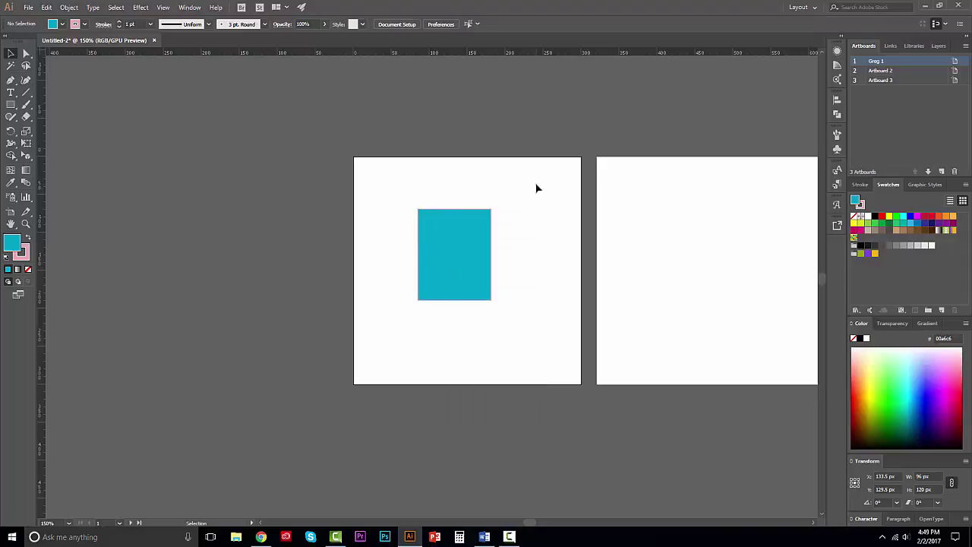
{"action": "left_click", "coordinate": [418, 238]}
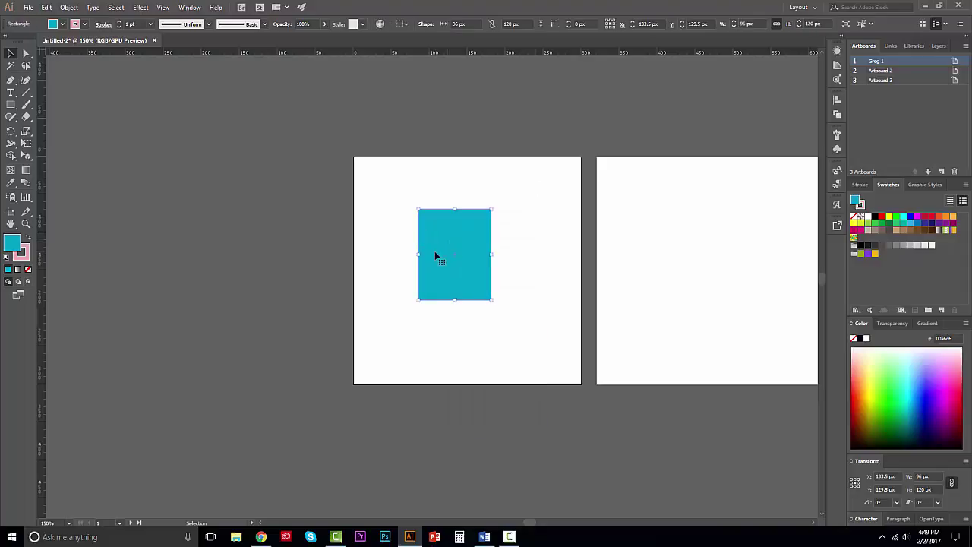
{"action": "key", "text": "Delete"}
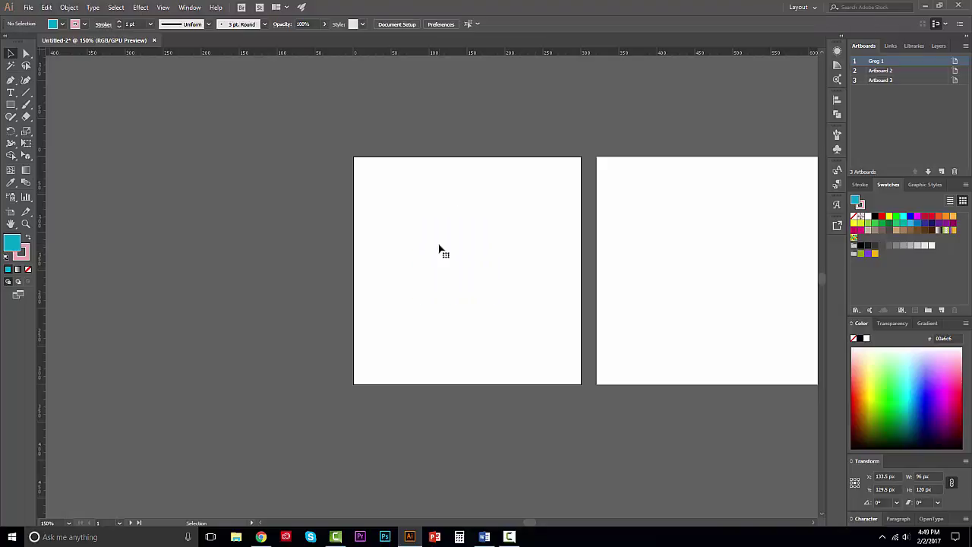
- In File Explorer, open Knowing God > Graphical Art Production > Unpaid Good Stock and place the "Augustine washed out" image into the Illustrator document
{"action": "left_click", "coordinate": [237, 538]}
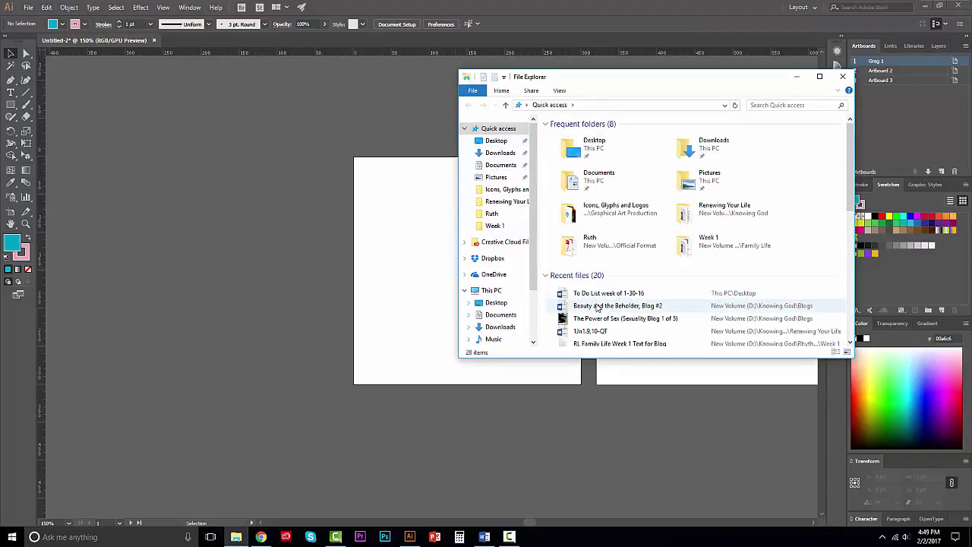
{"action": "left_click", "coordinate": [491, 214]}
{"action": "left_click", "coordinate": [563, 105]}
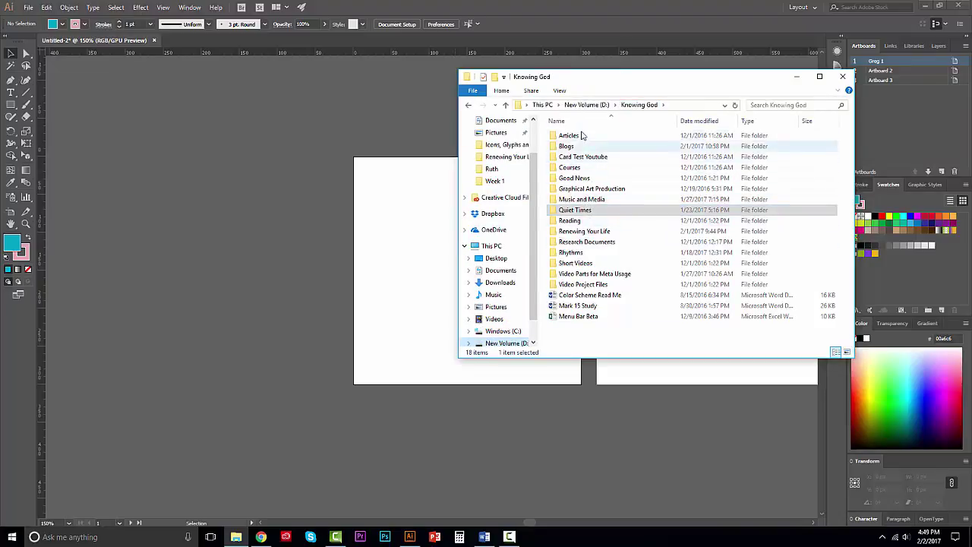
{"action": "left_click", "coordinate": [591, 190]}
{"action": "double_click", "coordinate": [591, 190]}
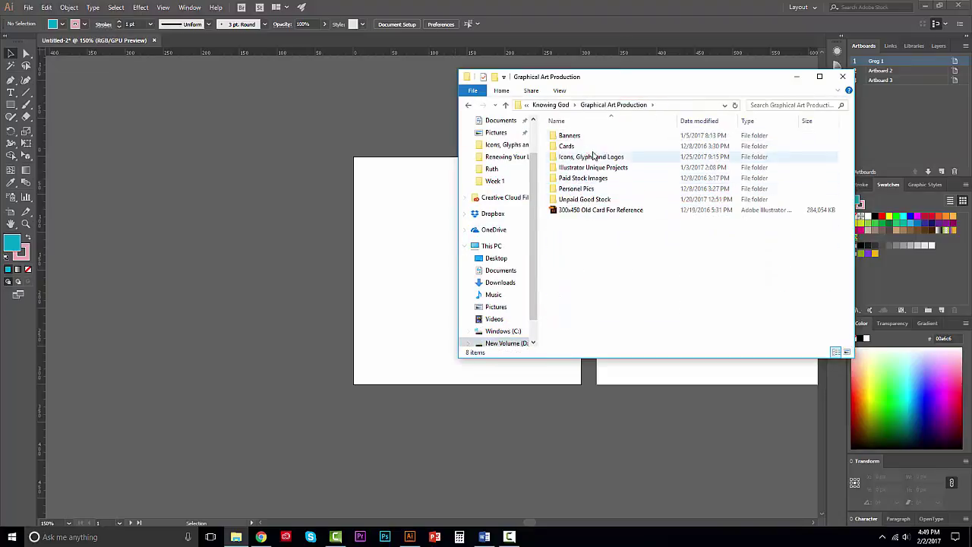
{"action": "double_click", "coordinate": [585, 199]}
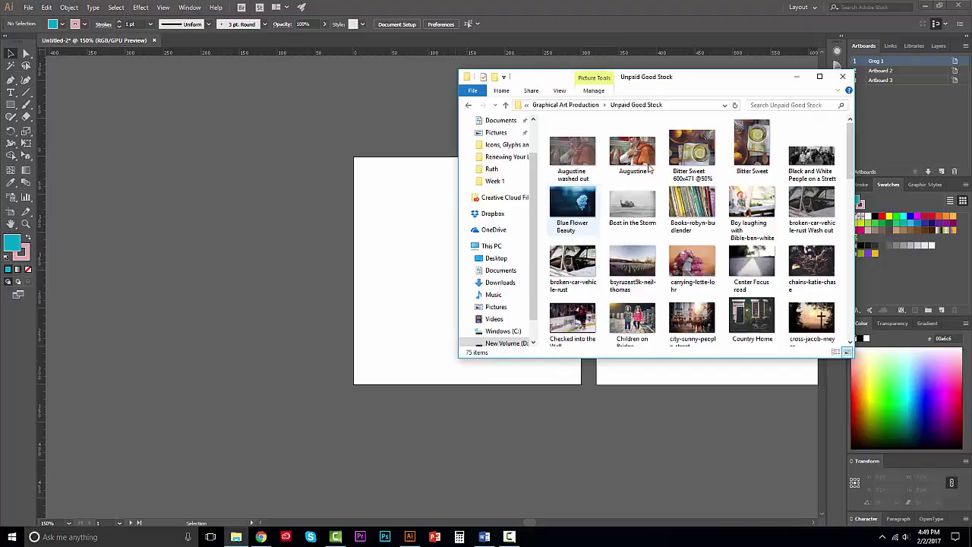
{"action": "left_click_drag", "start_coordinate": [574, 150], "coordinate": [319, 277]}
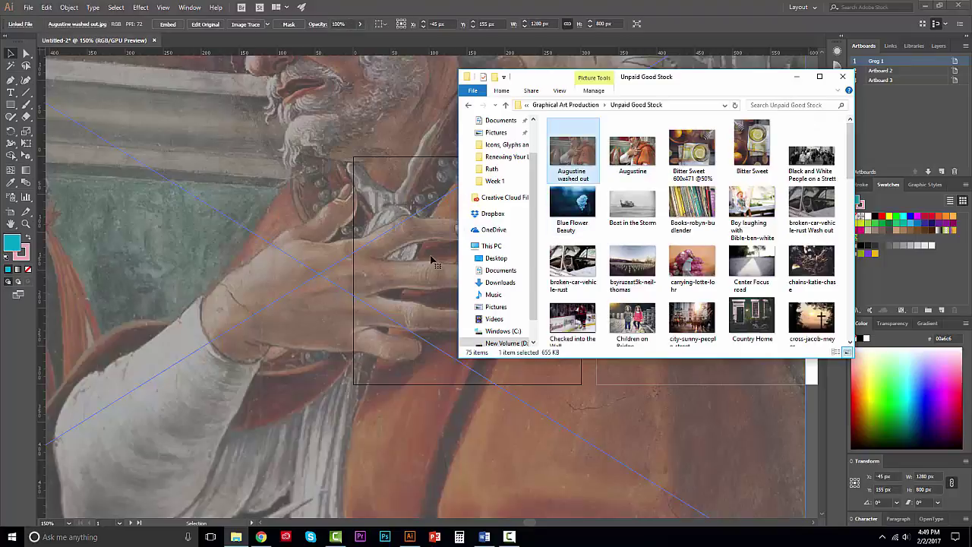
{"action": "left_click", "coordinate": [844, 77]}
- Scale the placed image proportionally to a width of 300 px
{"action": "scroll", "coordinate": [542, 246], "scroll_direction": "down", "scroll_amount": 3}
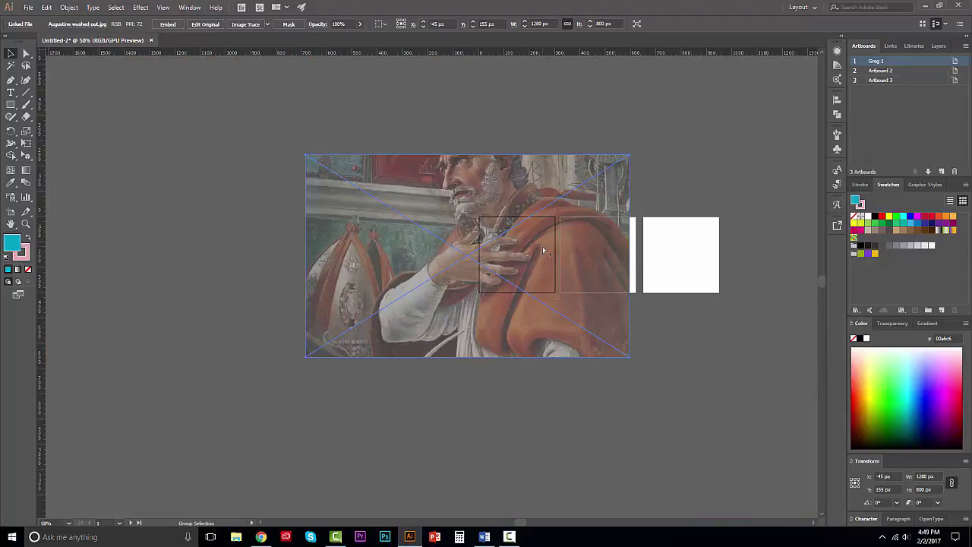
{"action": "scroll", "coordinate": [542, 246], "scroll_direction": "up", "scroll_amount": 4}
{"action": "scroll", "coordinate": [542, 247], "scroll_direction": "down", "scroll_amount": 3}
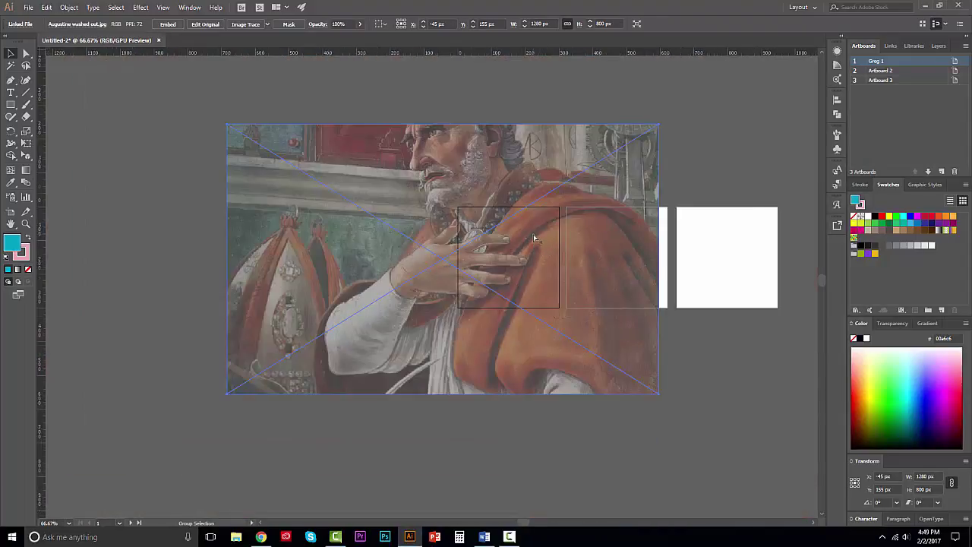
{"action": "scroll", "coordinate": [535, 239], "scroll_direction": "up", "scroll_amount": 2}
{"action": "left_click", "coordinate": [541, 24]}
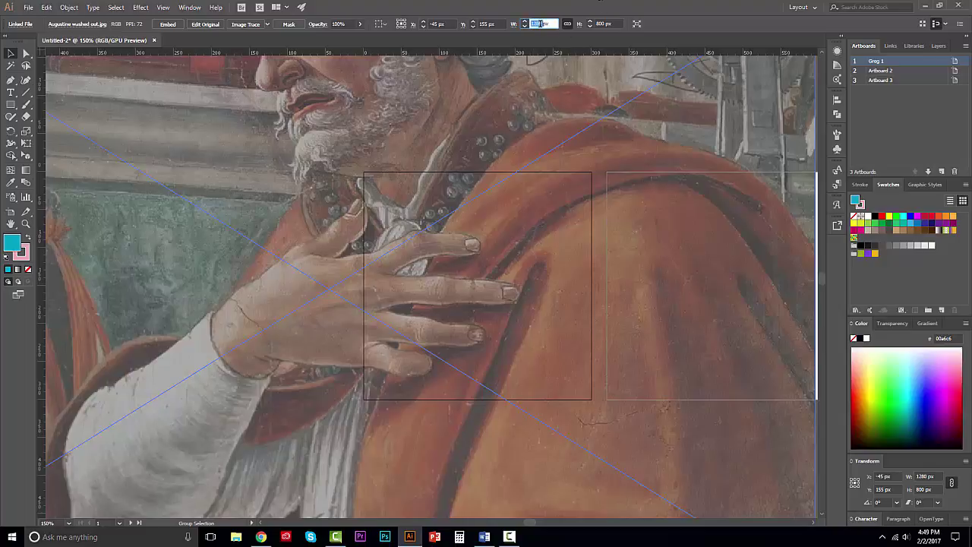
{"action": "type", "text": "300"}
{"action": "key", "text": "Return"}
- Move the image onto the first artboard, aligned with its upper and side edges at X 150 px, Y 93.75 px
{"action": "left_click_drag", "start_coordinate": [314, 246], "coordinate": [457, 200]}
{"action": "left_click", "coordinate": [470, 105]}
{"action": "left_click", "coordinate": [495, 256]}
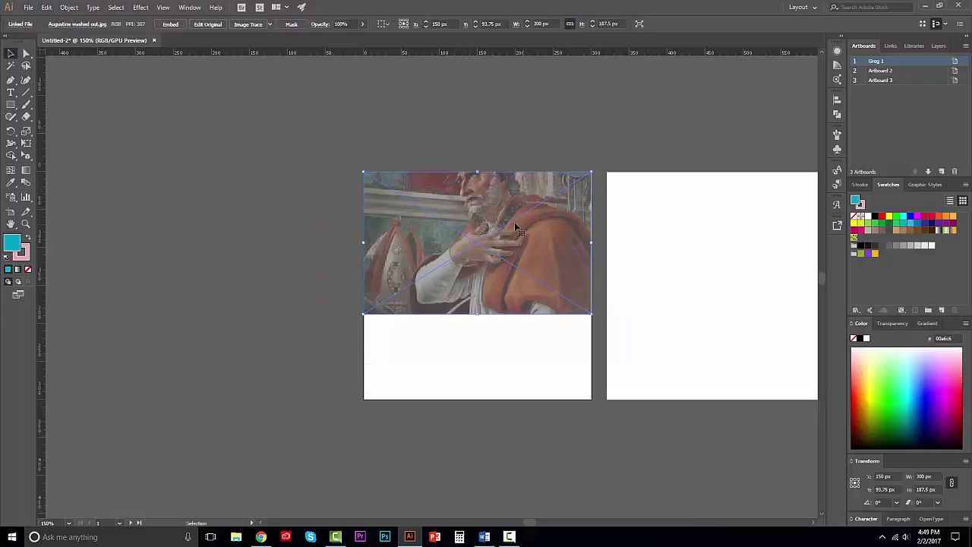
- Nudge the image up by 1 px to Y 92.75 px, keeping it horizontally aligned at X 150 px
{"action": "key", "text": "Up"}
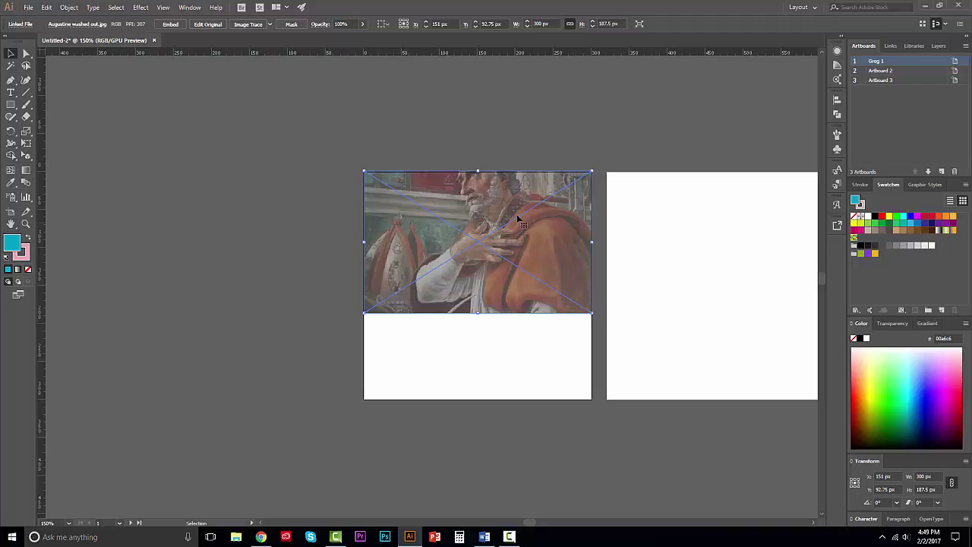
{"action": "left_click", "coordinate": [517, 111]}
{"action": "key", "text": "a"}
{"action": "scroll", "coordinate": [508, 178], "scroll_direction": "up", "scroll_amount": 2}
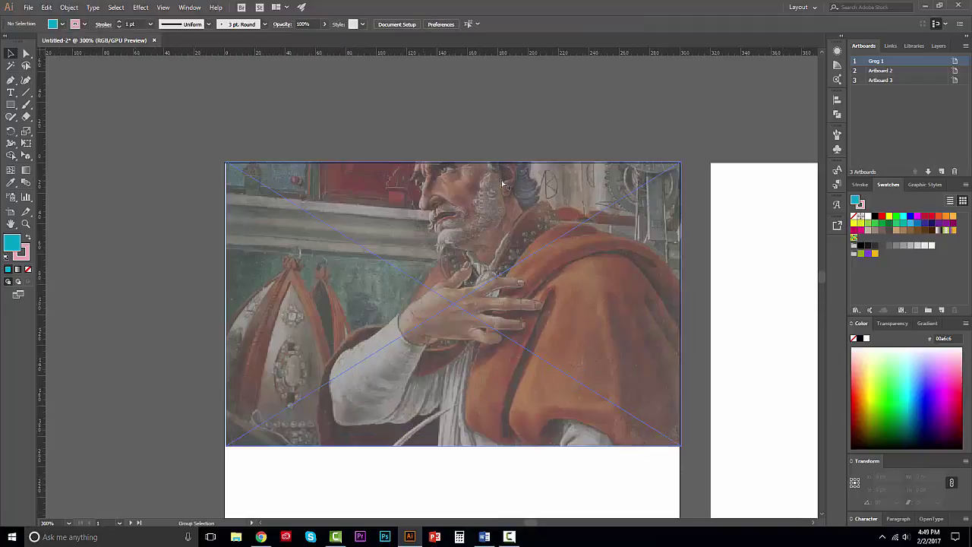
{"action": "left_click", "coordinate": [339, 214]}
{"action": "left_click", "coordinate": [464, 77]}
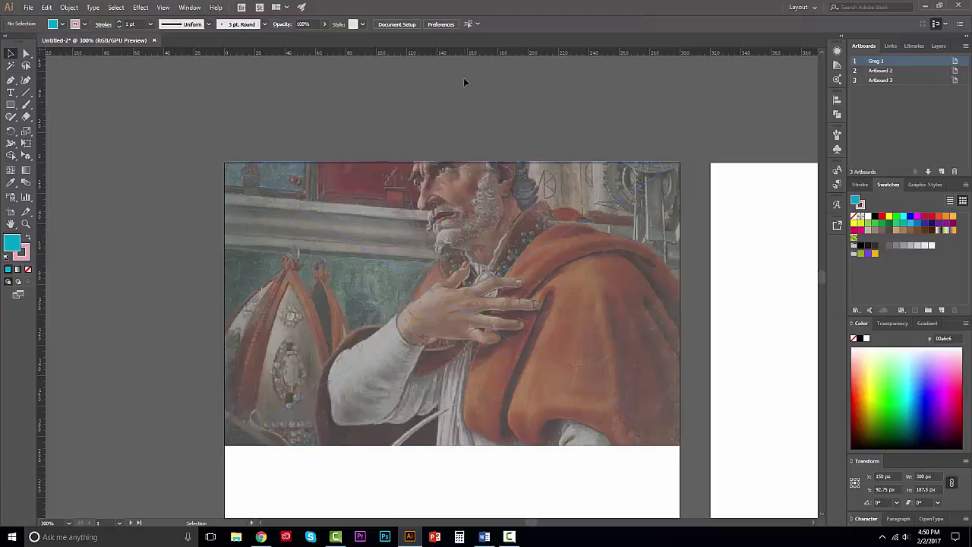
- Set the placed image's Y position to 90 px so it extends past the first artboard's upper edge
{"action": "left_click", "coordinate": [336, 208]}
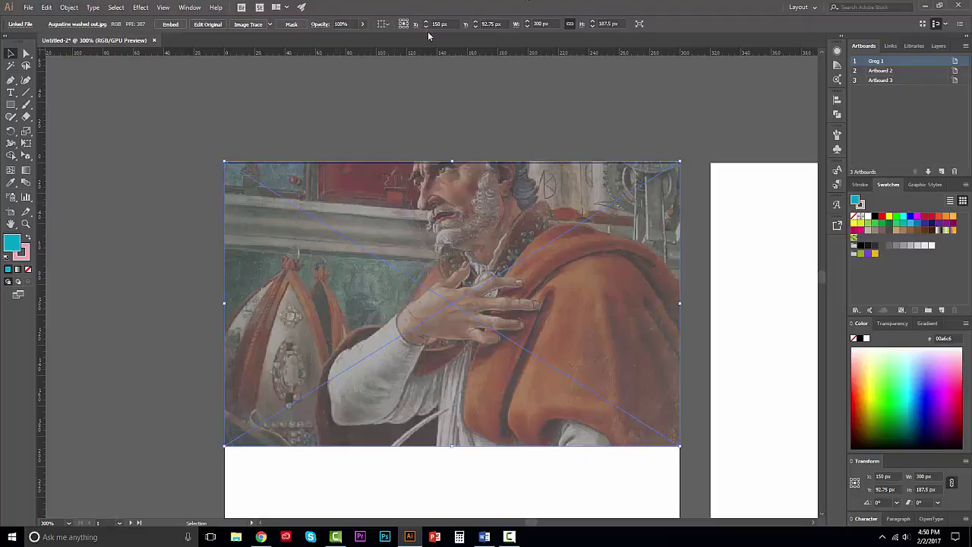
{"action": "left_click", "coordinate": [196, 106]}
{"action": "left_click", "coordinate": [306, 220]}
{"action": "left_click", "coordinate": [354, 89]}
{"action": "left_click", "coordinate": [387, 192]}
{"action": "left_click", "coordinate": [488, 24]}
{"action": "type", "text": "90"}
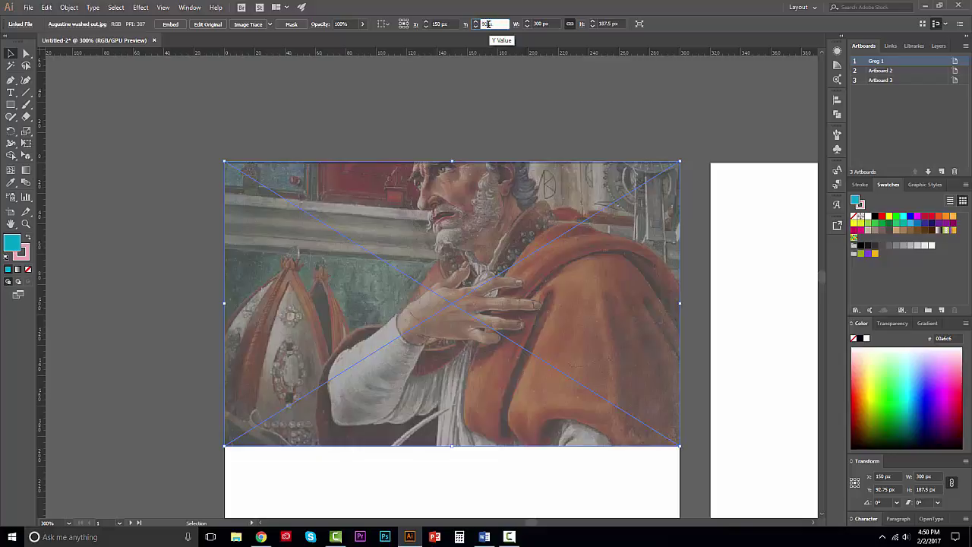
{"action": "key", "text": "Tab"}
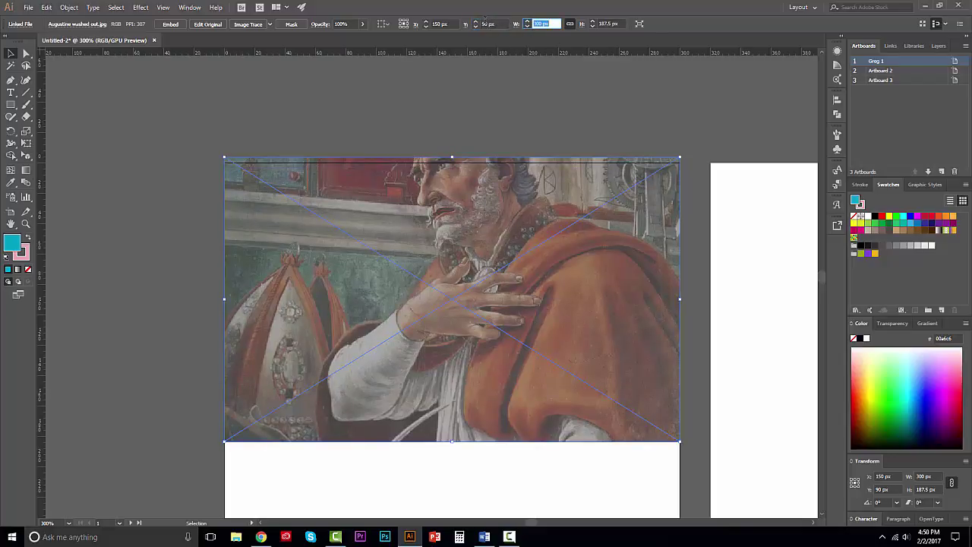
- Try Y positions of 95 px, 92 px and 93 px in turn for the placed image
{"action": "left_click", "coordinate": [486, 23]}
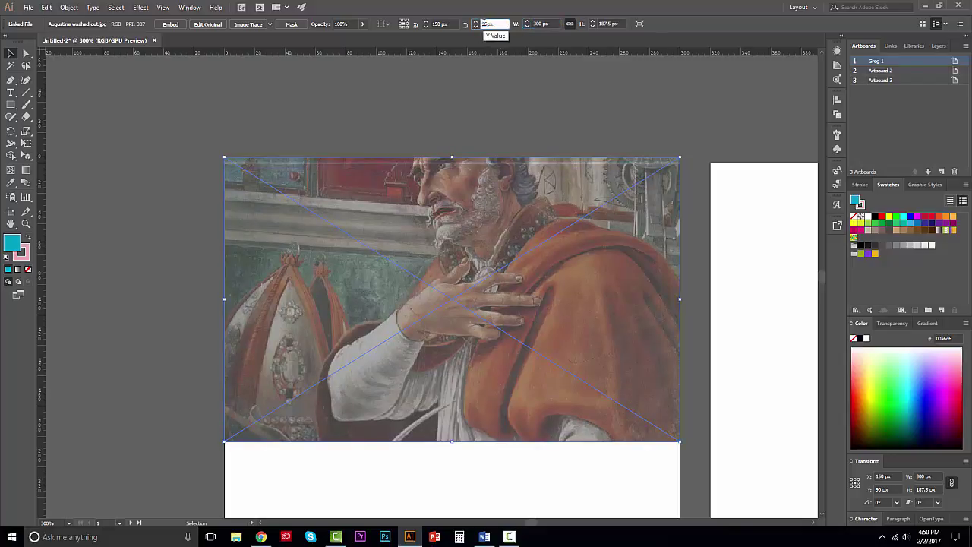
{"action": "type", "text": "95"}
{"action": "key", "text": "Return"}
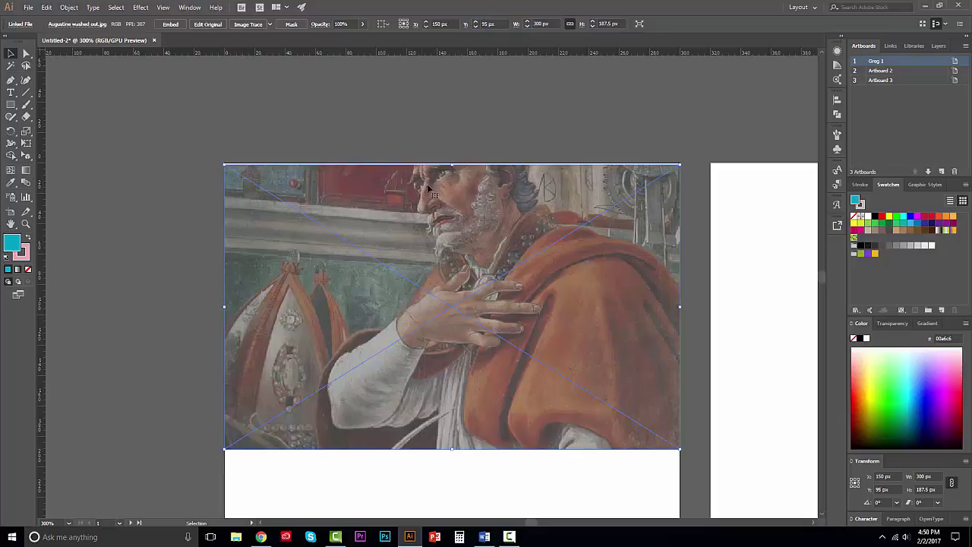
{"action": "left_click", "coordinate": [484, 23]}
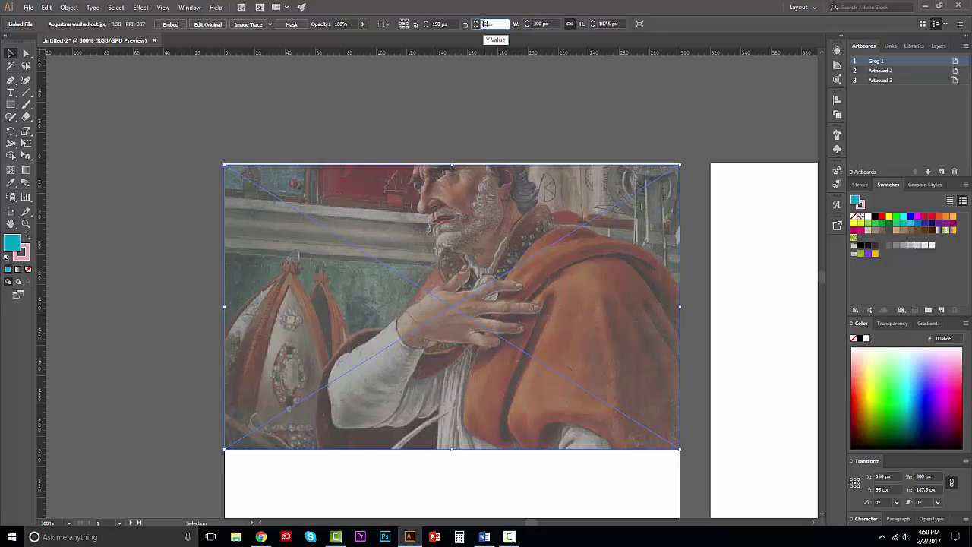
{"action": "type", "text": "92"}
{"action": "key", "text": "Return"}
{"action": "left_click", "coordinate": [486, 23]}
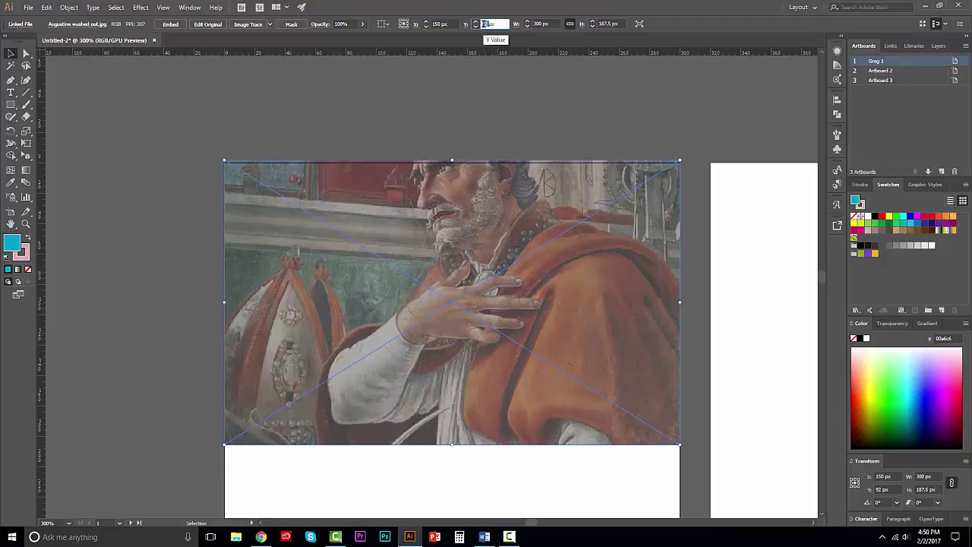
{"action": "type", "text": "93"}
{"action": "key", "text": "Return"}
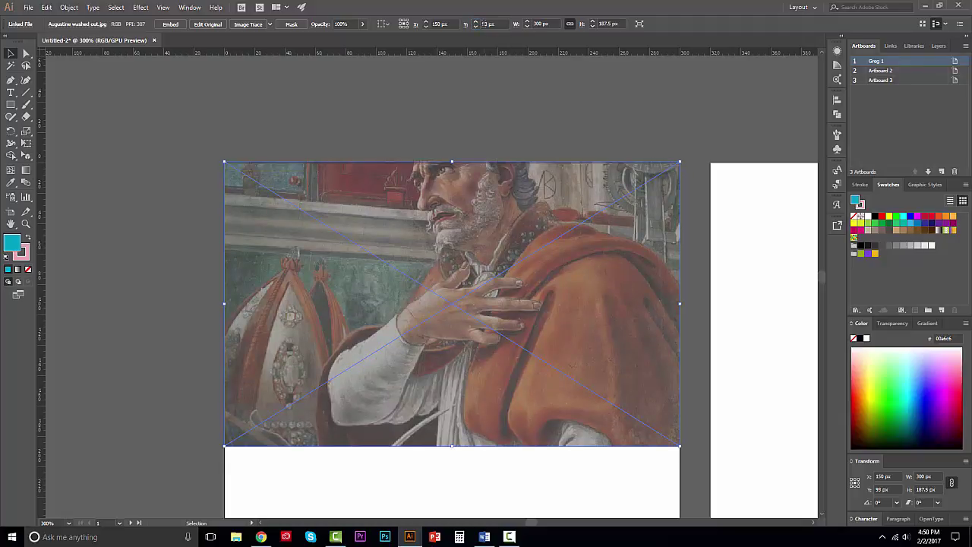
- Set the placed image's Y position to 94 px and deselect it
{"action": "left_click", "coordinate": [484, 23]}
{"action": "type", "text": "94"}
{"action": "key", "text": "Return"}
{"action": "left_click", "coordinate": [440, 134]}
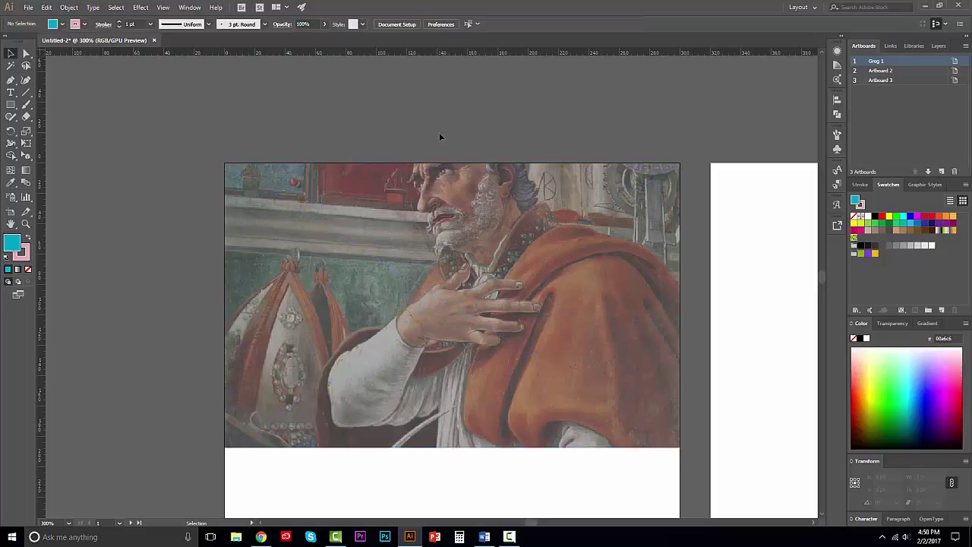
- Try applying a mask to the placed image, undo it, and deselect the image
{"action": "left_click", "coordinate": [449, 324]}
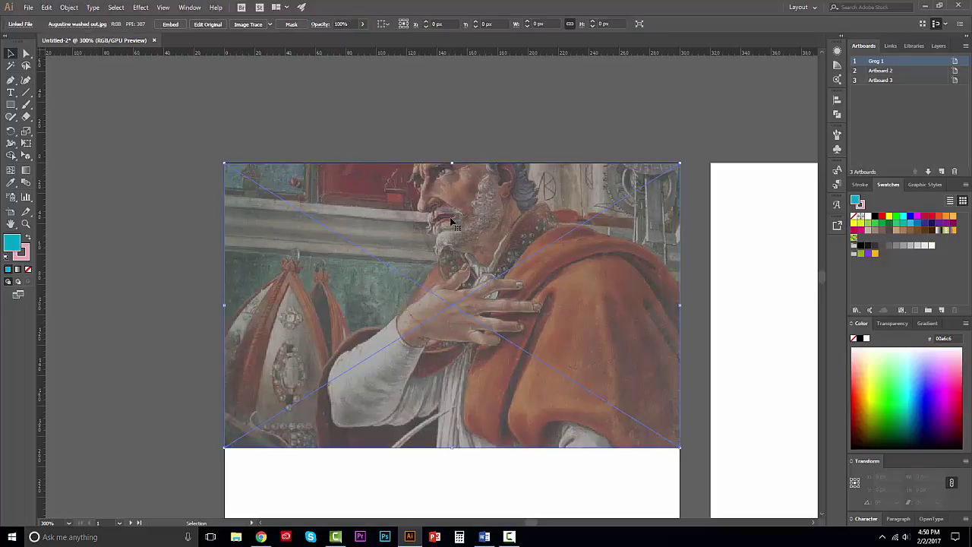
{"action": "left_click", "coordinate": [291, 23]}
{"action": "key", "text": "ctrl+z"}
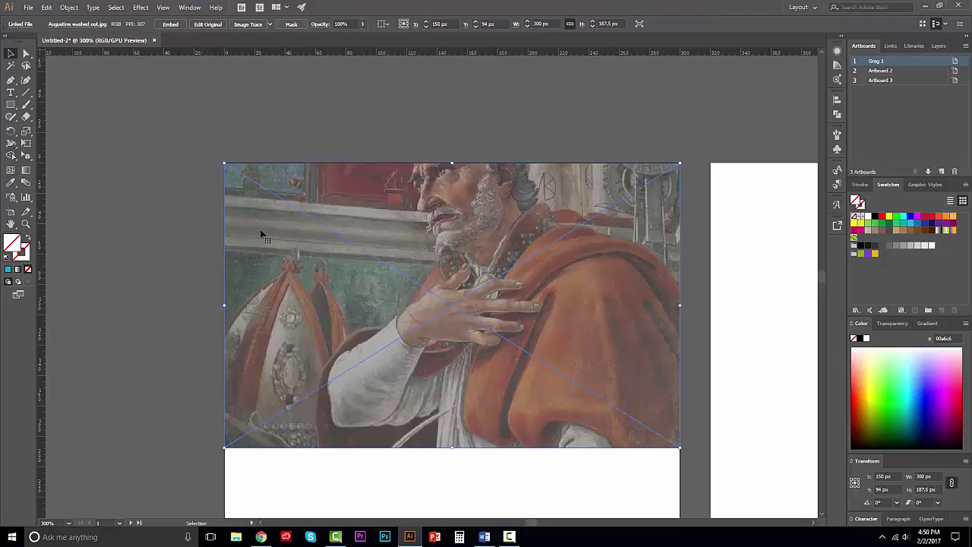
{"action": "left_click", "coordinate": [233, 135]}
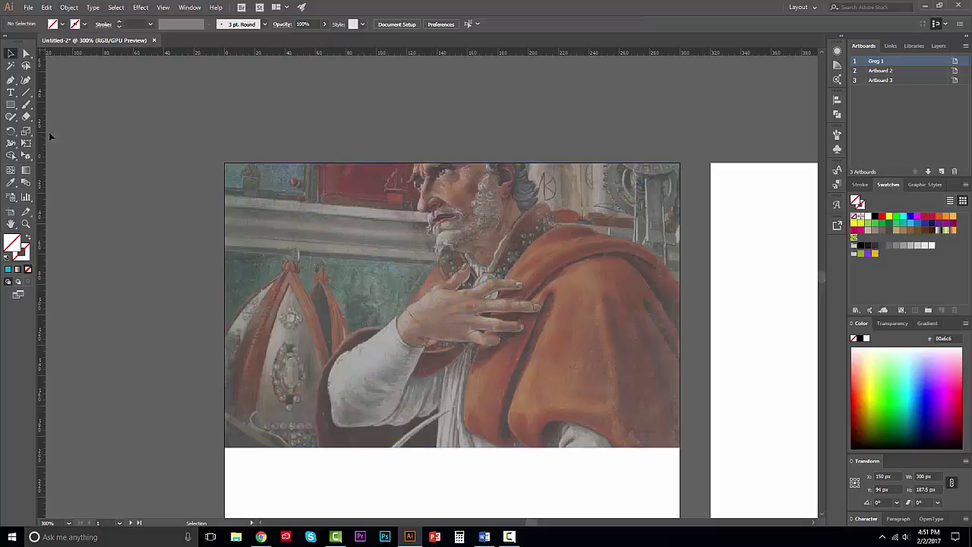
- Try clipping the image with a drawn rectangle about 81 px by 84 px, and undo both the clipping mask and the rectangle
{"action": "left_click", "coordinate": [11, 104]}
{"action": "left_click_drag", "start_coordinate": [299, 225], "coordinate": [421, 352]}
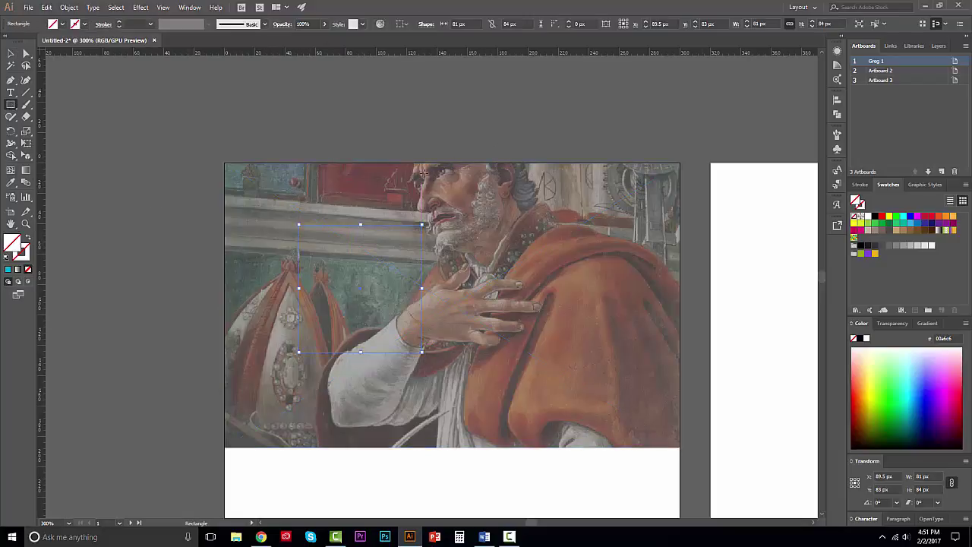
{"action": "left_click", "coordinate": [10, 53]}
{"action": "left_click", "coordinate": [363, 187], "text": "shift"}
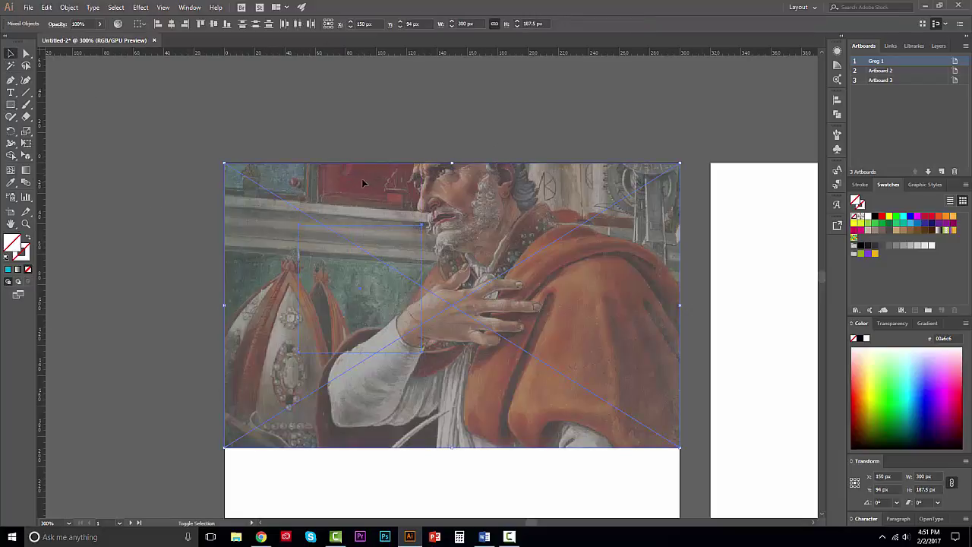
{"action": "right_click", "coordinate": [370, 192]}
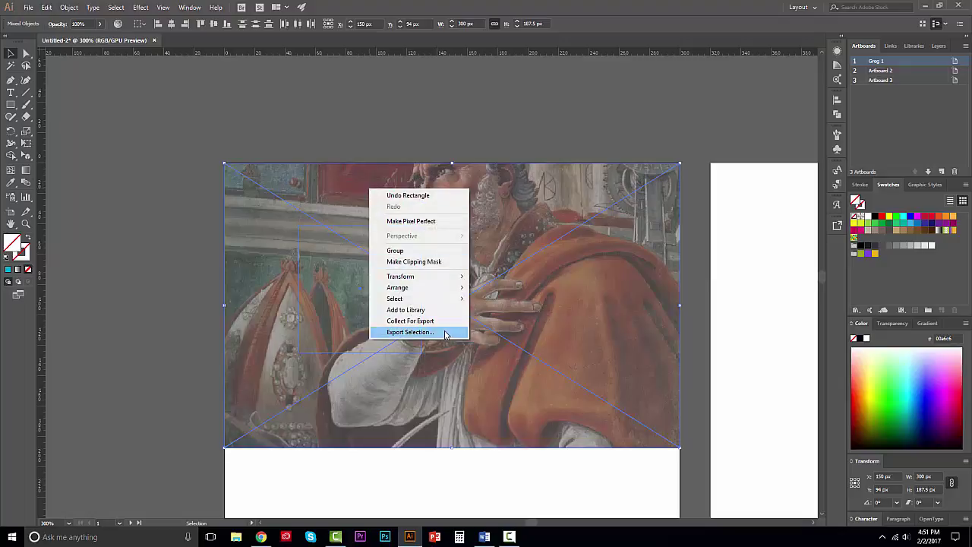
{"action": "left_click", "coordinate": [434, 263]}
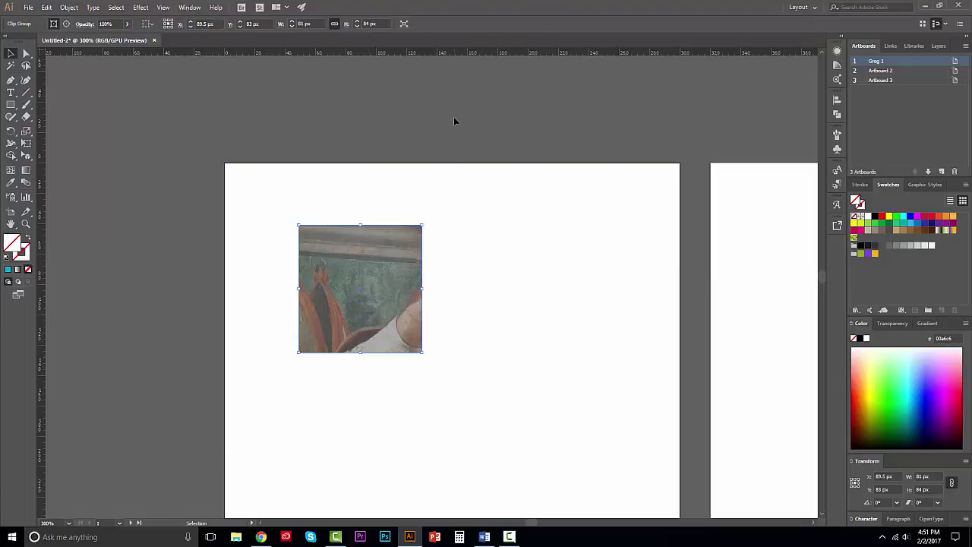
{"action": "key", "text": "ctrl+z"}
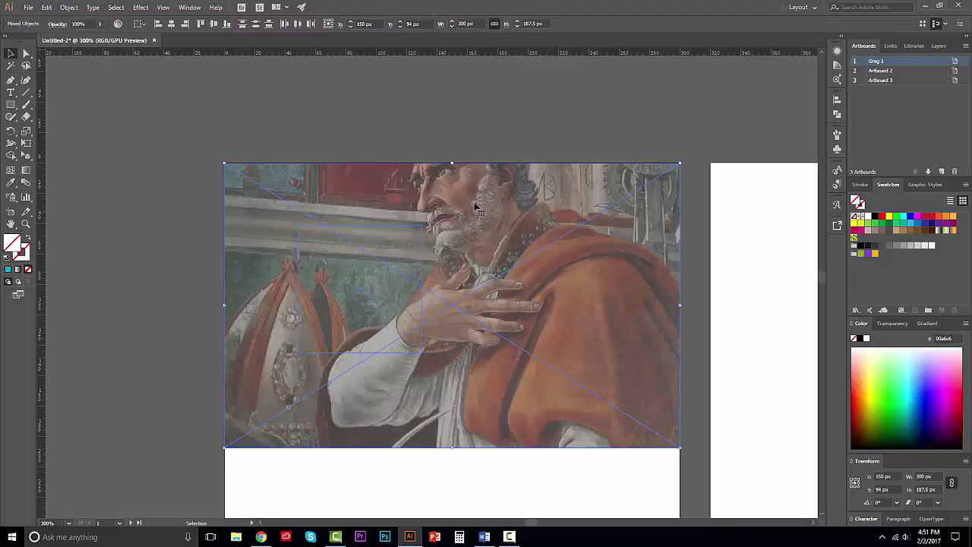
{"action": "key", "text": "ctrl+z"}
- Try masking the placed image and cropping it from its upper edge, and undo the crop and mask
{"action": "left_click", "coordinate": [382, 203]}
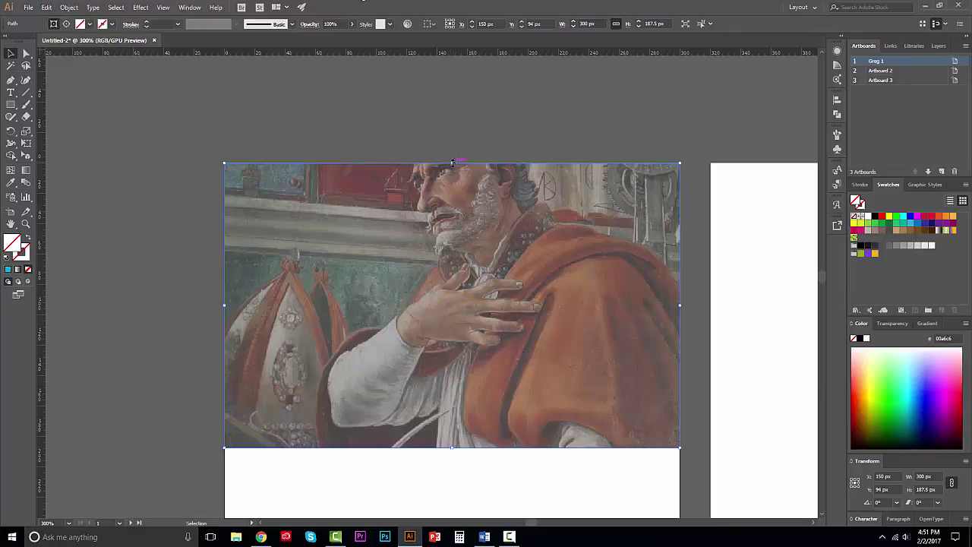
{"action": "left_click_drag", "start_coordinate": [453, 162], "coordinate": [452, 250]}
{"action": "key", "text": "ctrl+z"}
{"action": "key", "text": "ctrl+z"}
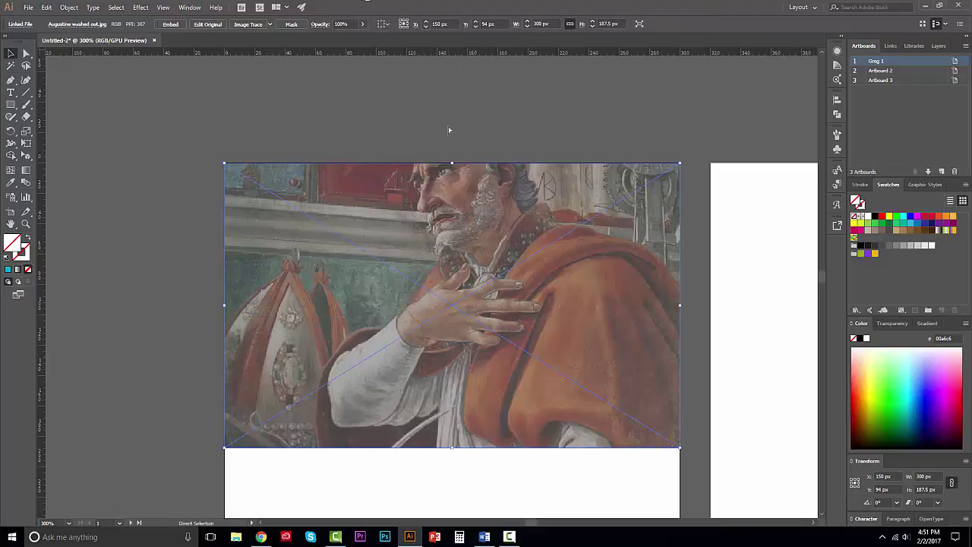
- Mask the placed image, lower the mask's upper edge to a height of about 150.75 px, and check its Y, width and height values
{"action": "left_click", "coordinate": [292, 25]}
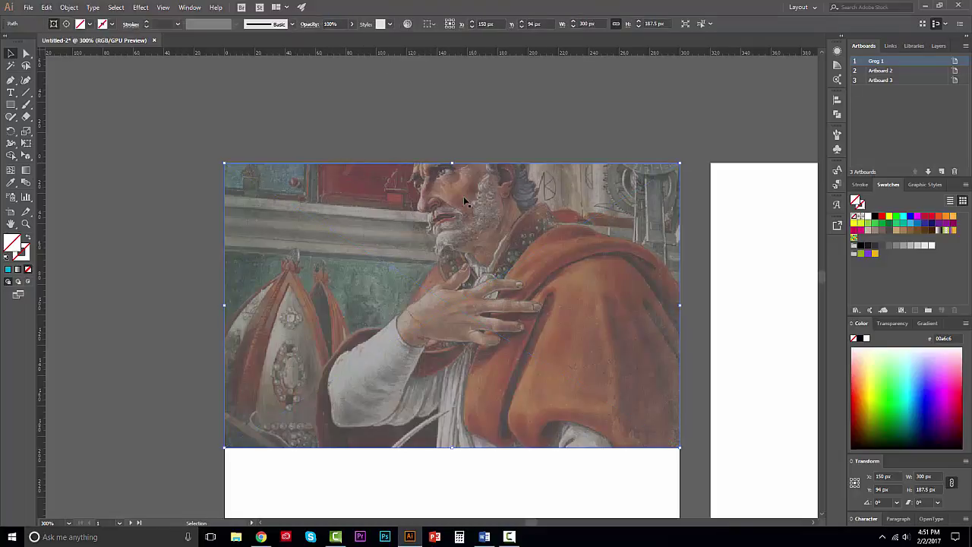
{"action": "left_click_drag", "start_coordinate": [453, 163], "coordinate": [424, 221]}
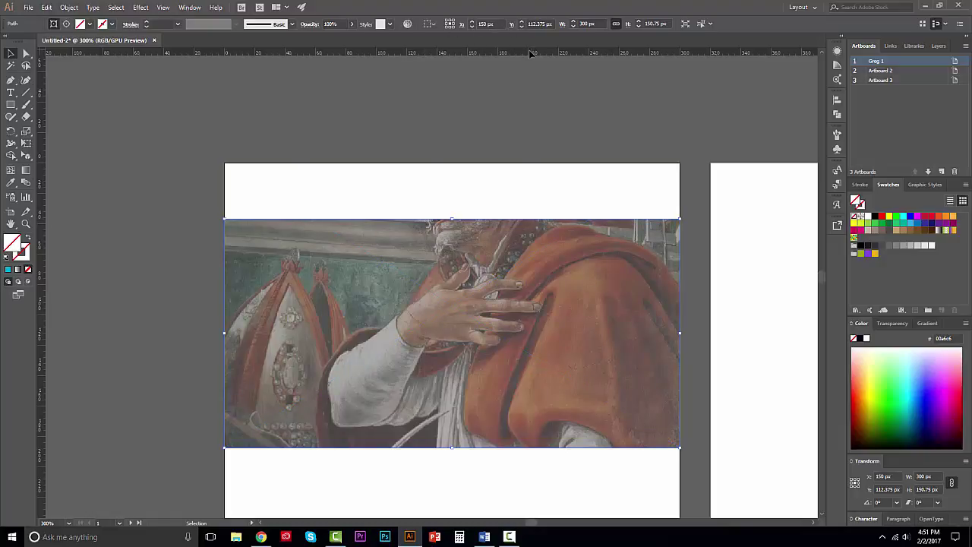
{"action": "left_click", "coordinate": [532, 24]}
{"action": "left_click", "coordinate": [592, 25]}
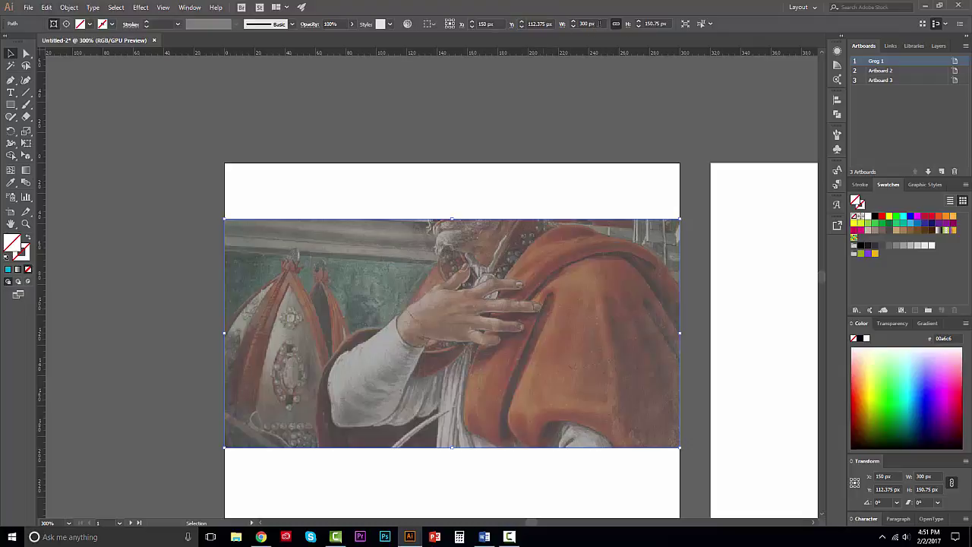
{"action": "left_click", "coordinate": [655, 24]}
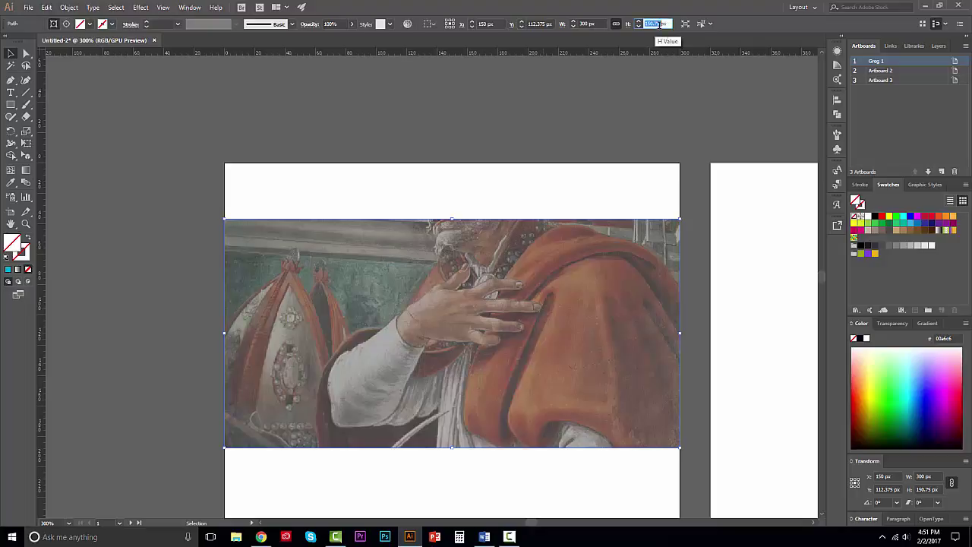
{"action": "left_click", "coordinate": [616, 25]}
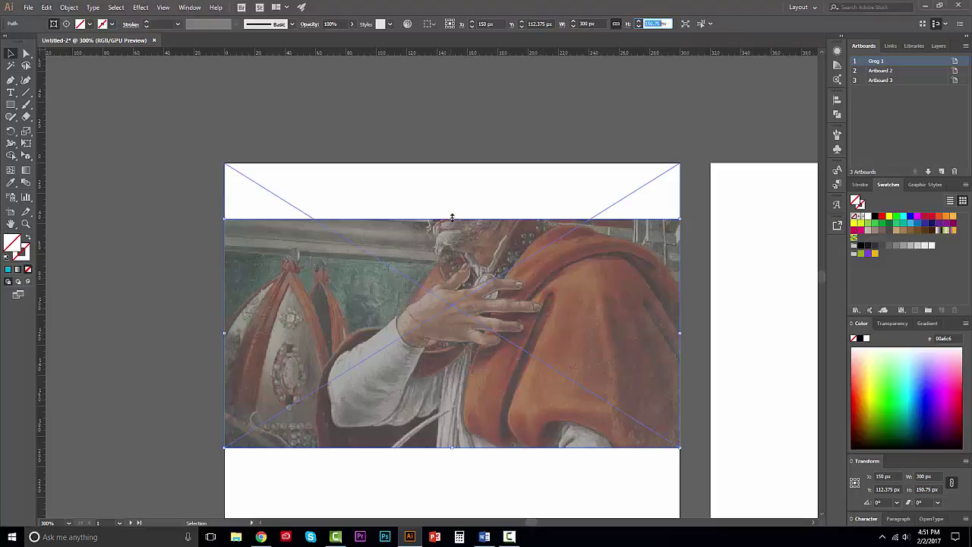
- Extend the mask's upper edge back to the artboard's upper edge for a height of 187.5 px, and deselect it
{"action": "scroll", "coordinate": [452, 220], "scroll_direction": "up", "scroll_amount": 3}
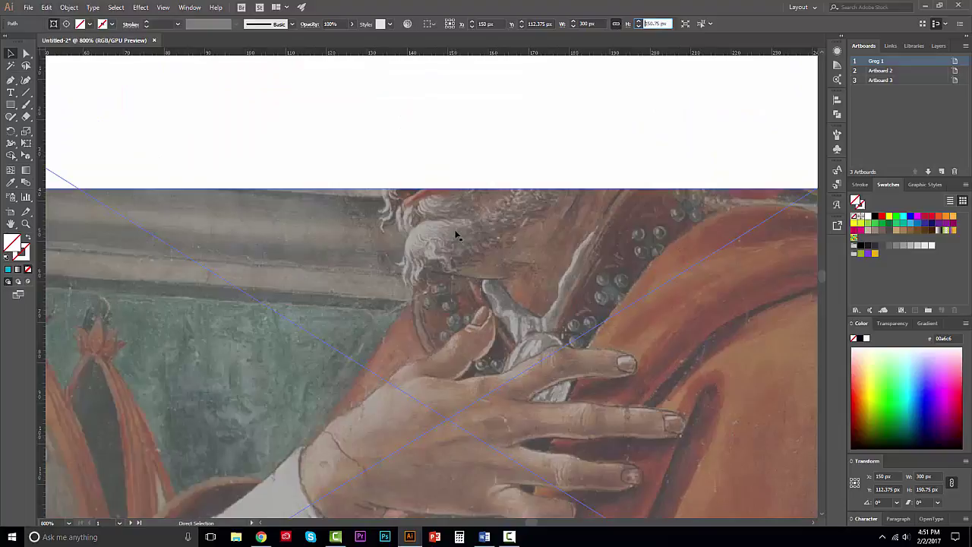
{"action": "scroll", "coordinate": [470, 221], "scroll_direction": "up", "scroll_amount": 1}
{"action": "left_click_drag", "start_coordinate": [447, 234], "coordinate": [446, 89]}
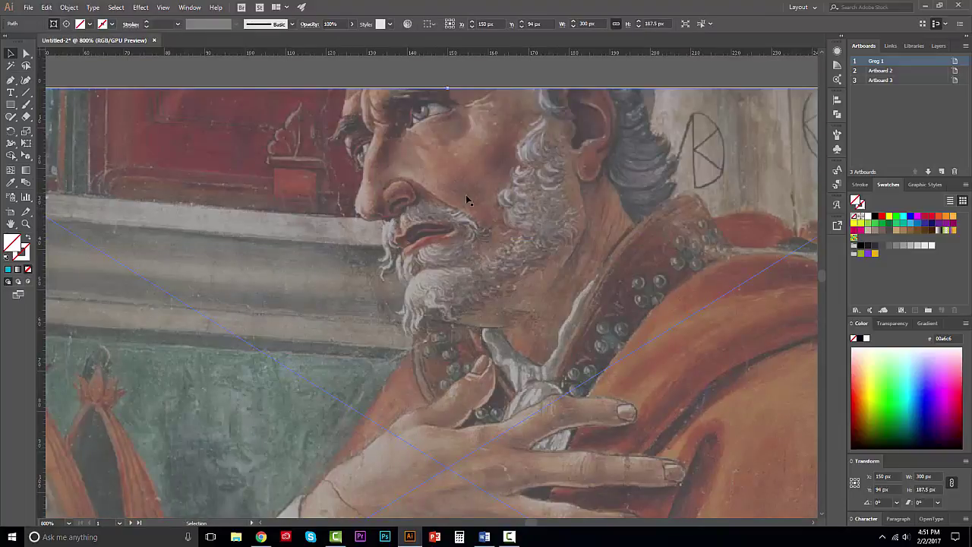
{"action": "left_click", "coordinate": [294, 116]}
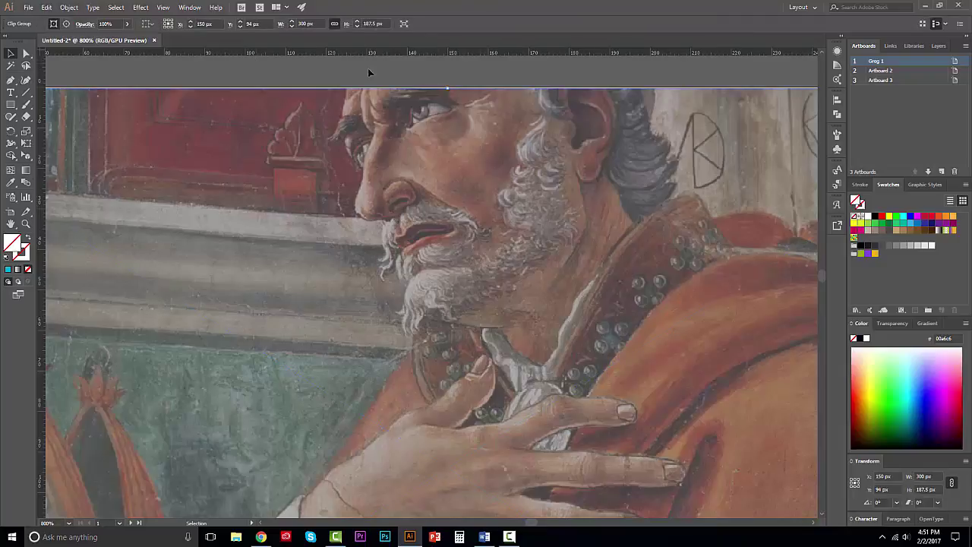
{"action": "left_click", "coordinate": [366, 60]}
- Mask the placed image again and lower the mask's upper edge to crop it to a height of about 150.75 px
{"action": "left_click", "coordinate": [356, 119]}
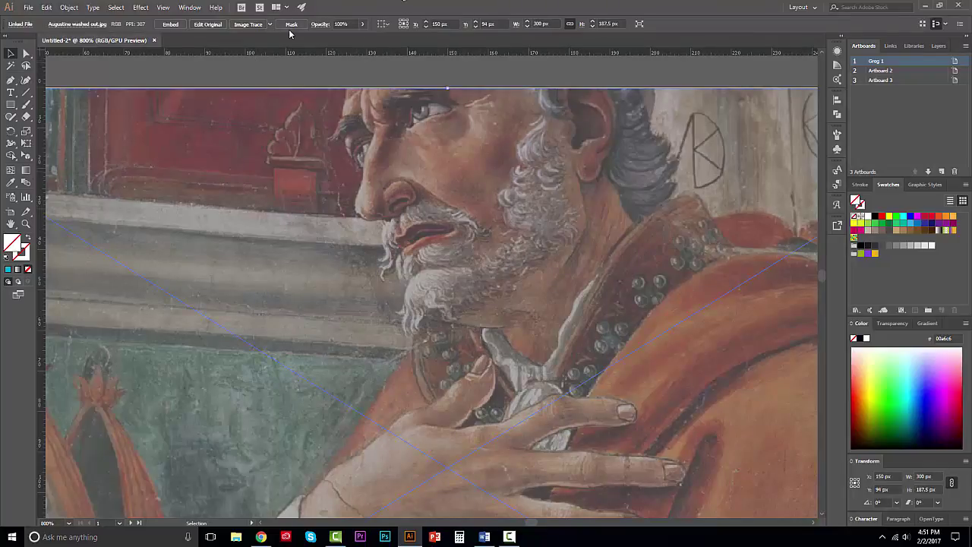
{"action": "left_click", "coordinate": [291, 28]}
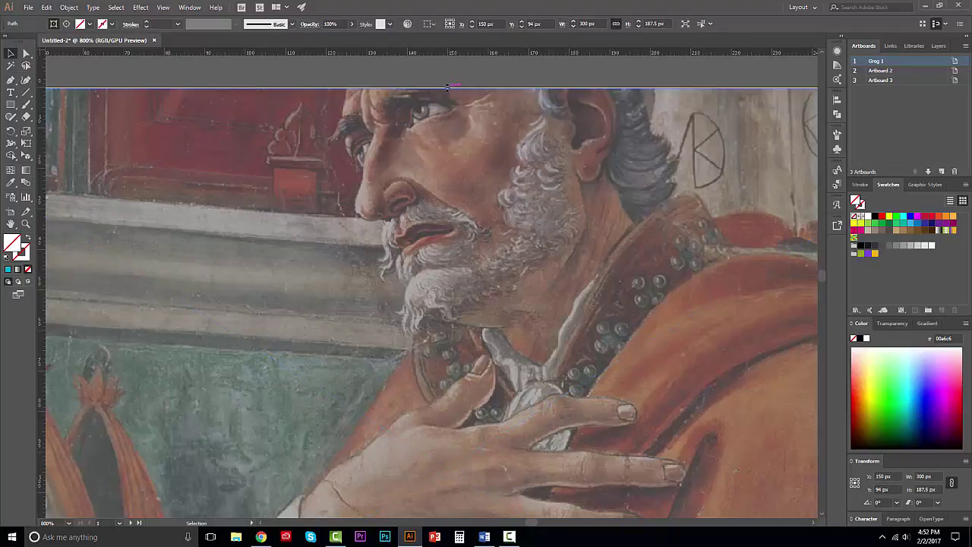
{"action": "left_click_drag", "start_coordinate": [448, 88], "coordinate": [453, 239]}
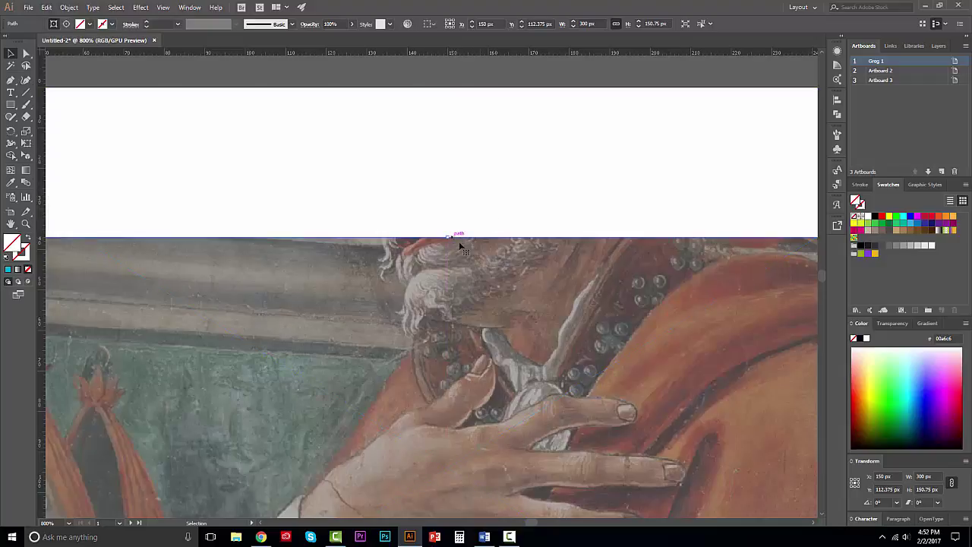
{"action": "left_click", "coordinate": [207, 70]}
{"action": "right_click", "coordinate": [368, 332]}
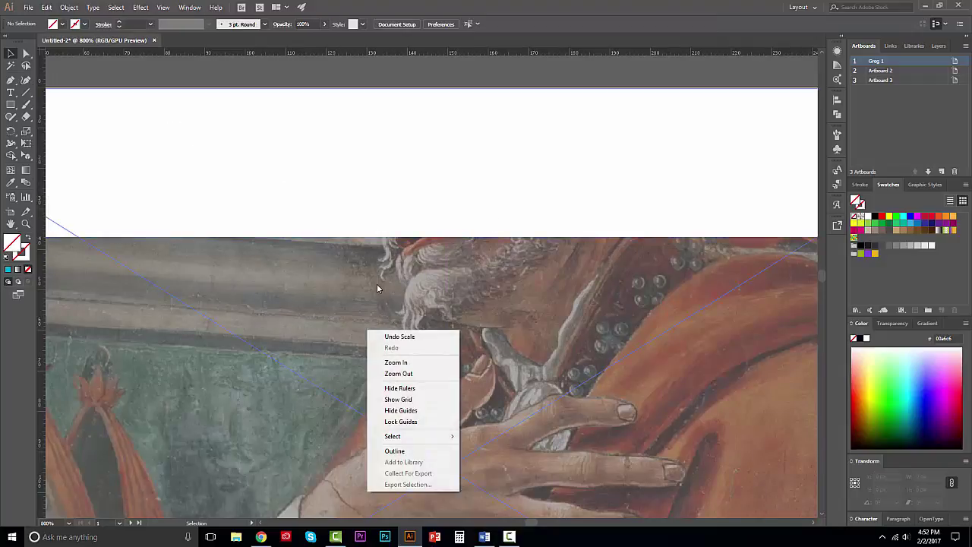
{"action": "left_click", "coordinate": [377, 286]}
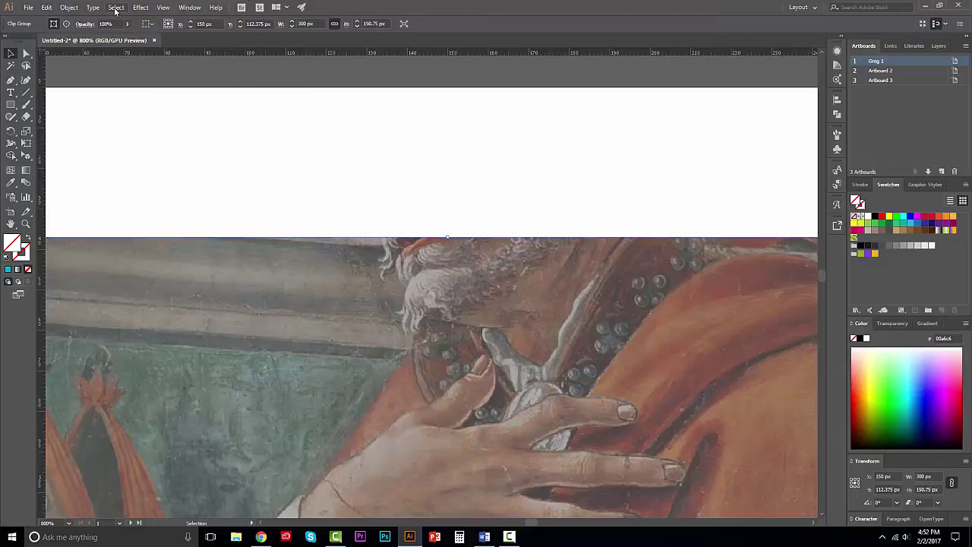
{"action": "right_click", "coordinate": [283, 348]}
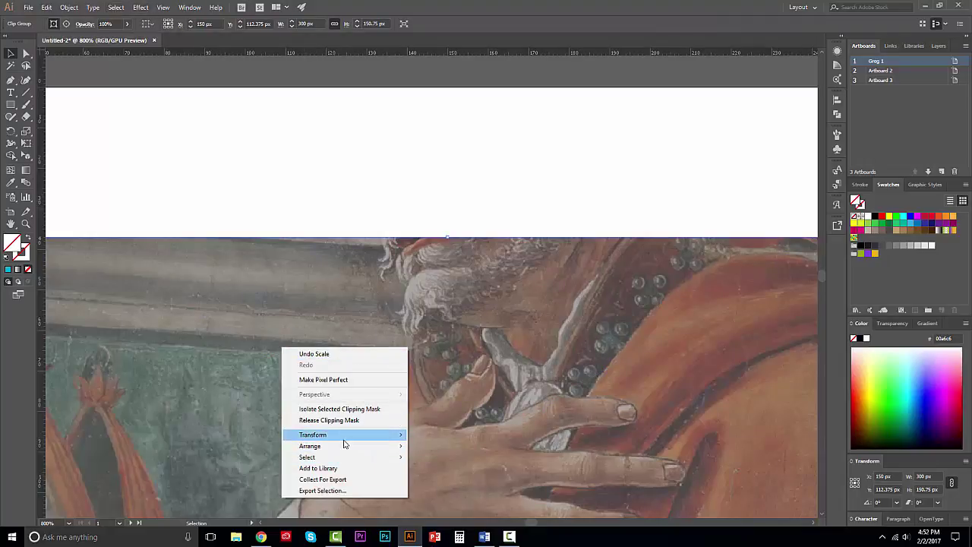
{"action": "left_click", "coordinate": [297, 282]}
{"action": "right_click", "coordinate": [295, 275]}
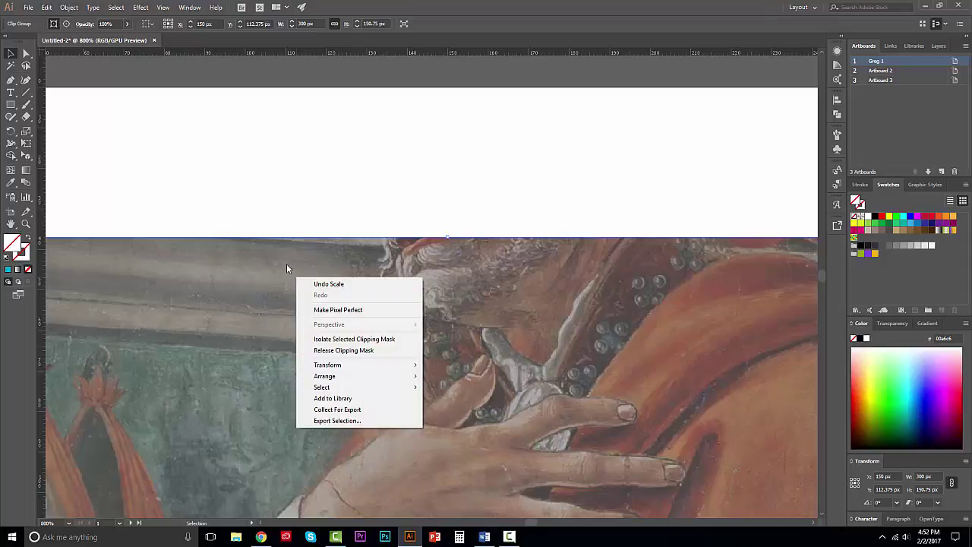
{"action": "left_click", "coordinate": [164, 146]}
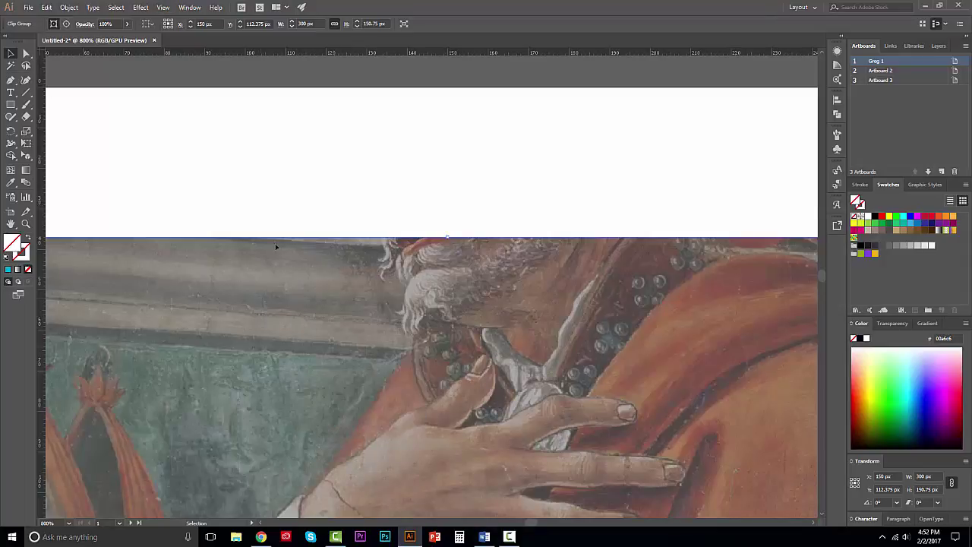
- Move the cropped image up to the first artboard's upper edge at Y 75.375 px, aligned with the artboard's sides, and deselect it
{"action": "left_click_drag", "start_coordinate": [275, 243], "coordinate": [296, 93]}
{"action": "scroll", "coordinate": [479, 278], "scroll_direction": "down", "scroll_amount": 2}
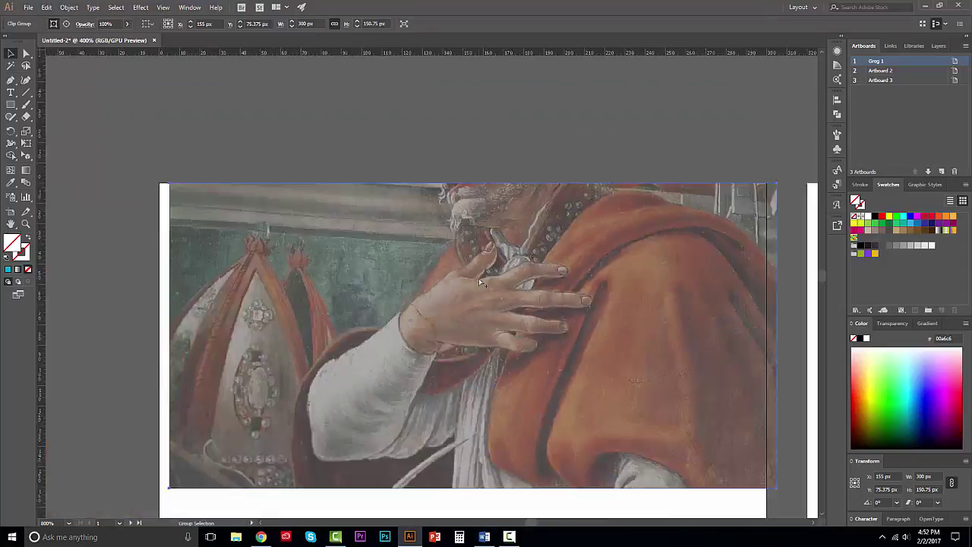
{"action": "scroll", "coordinate": [479, 278], "scroll_direction": "down", "scroll_amount": 1}
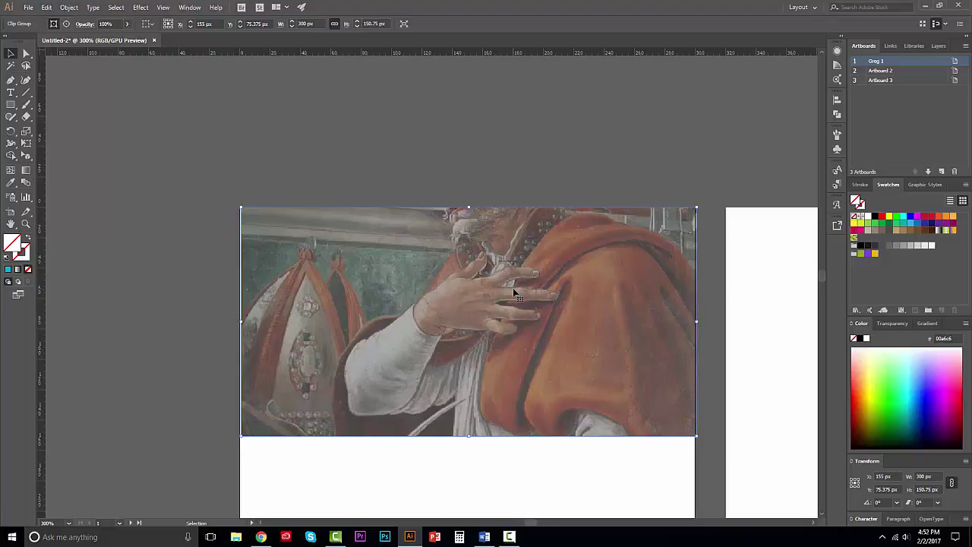
{"action": "left_click", "coordinate": [658, 189]}
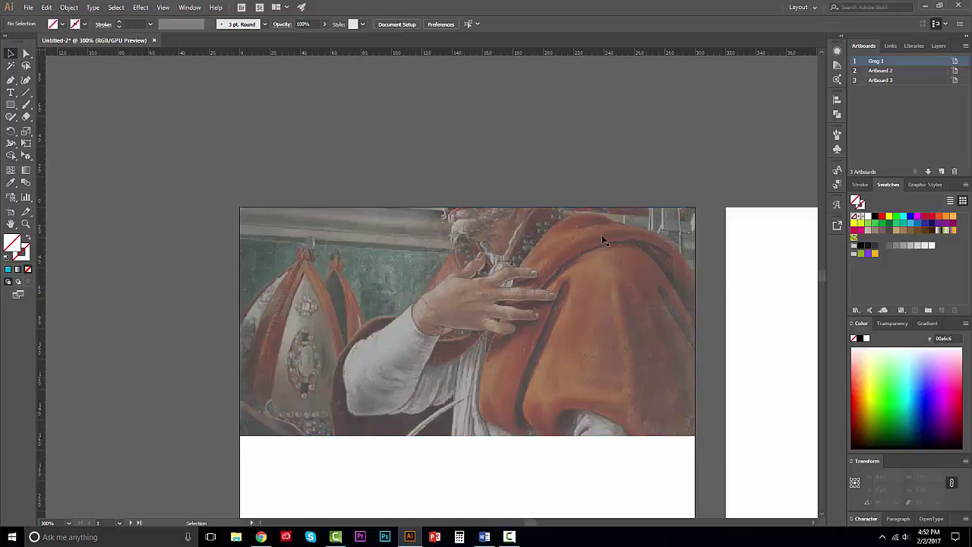
{"action": "scroll", "coordinate": [486, 266], "scroll_direction": "up", "scroll_amount": 1}
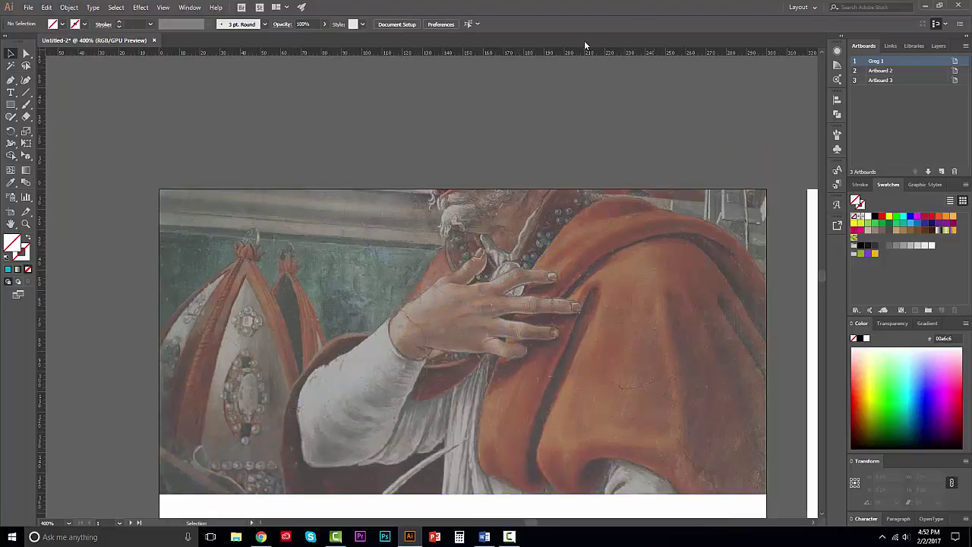
{"action": "scroll", "coordinate": [519, 192], "scroll_direction": "down", "scroll_amount": 2}
{"action": "left_click", "coordinate": [519, 192]}
{"action": "scroll", "coordinate": [544, 231], "scroll_direction": "up", "scroll_amount": 1}
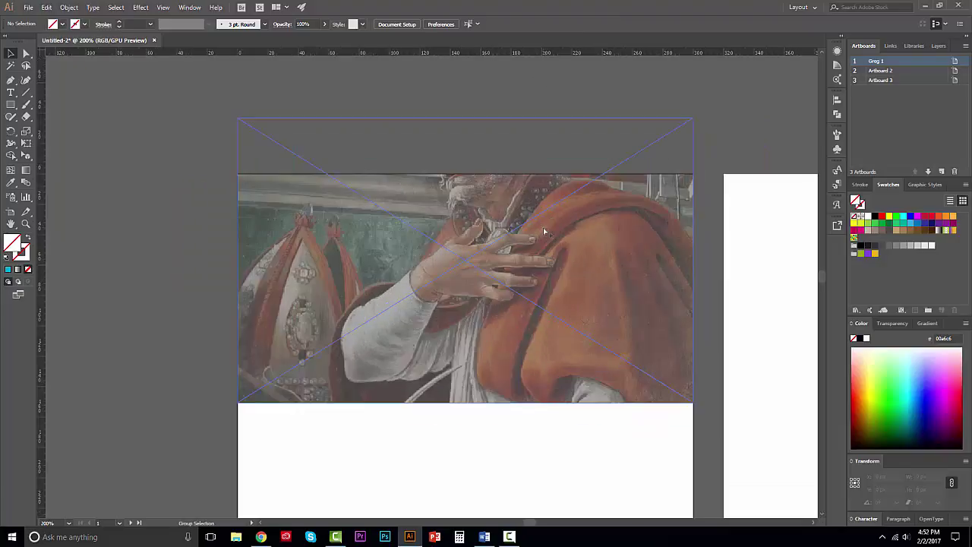
{"action": "scroll", "coordinate": [544, 232], "scroll_direction": "up", "scroll_amount": 2}
{"action": "scroll", "coordinate": [544, 232], "scroll_direction": "down", "scroll_amount": 2}
{"action": "left_click", "coordinate": [470, 81]}
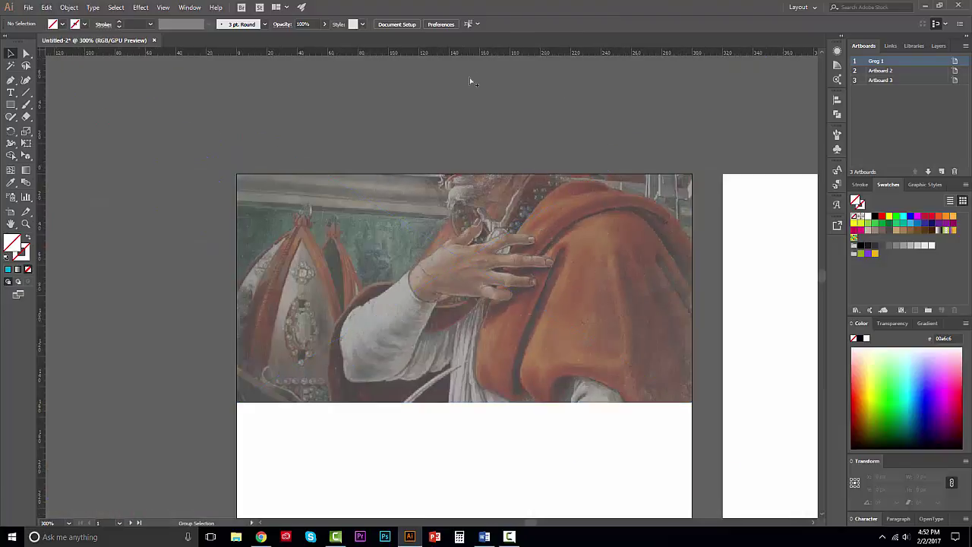
- Send the cropped image on the first artboard to the back of the stacking order and deselect it
{"action": "left_click", "coordinate": [469, 357]}
{"action": "scroll", "coordinate": [478, 406], "scroll_direction": "down", "scroll_amount": 2}
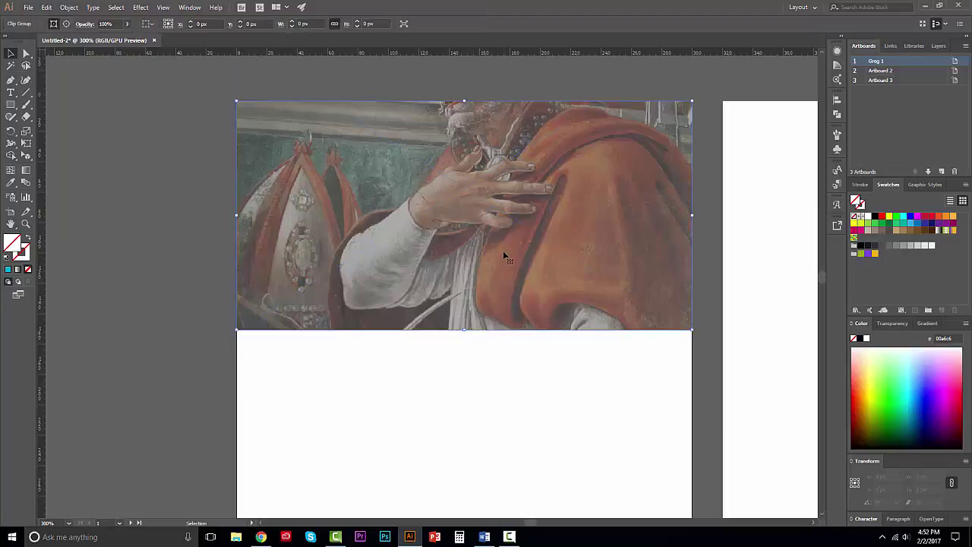
{"action": "right_click", "coordinate": [506, 253]}
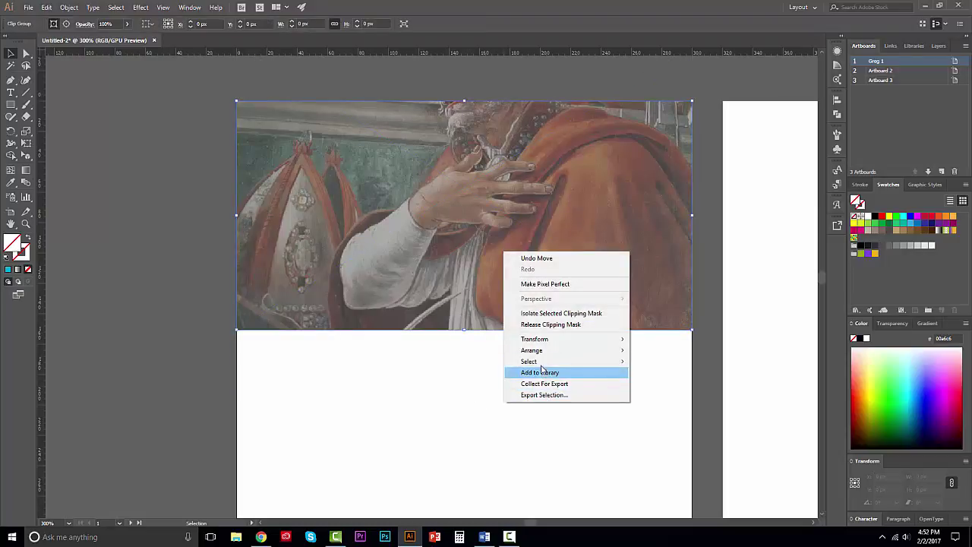
{"action": "mouse_move", "coordinate": [541, 365]}
{"action": "mouse_move", "coordinate": [547, 340]}
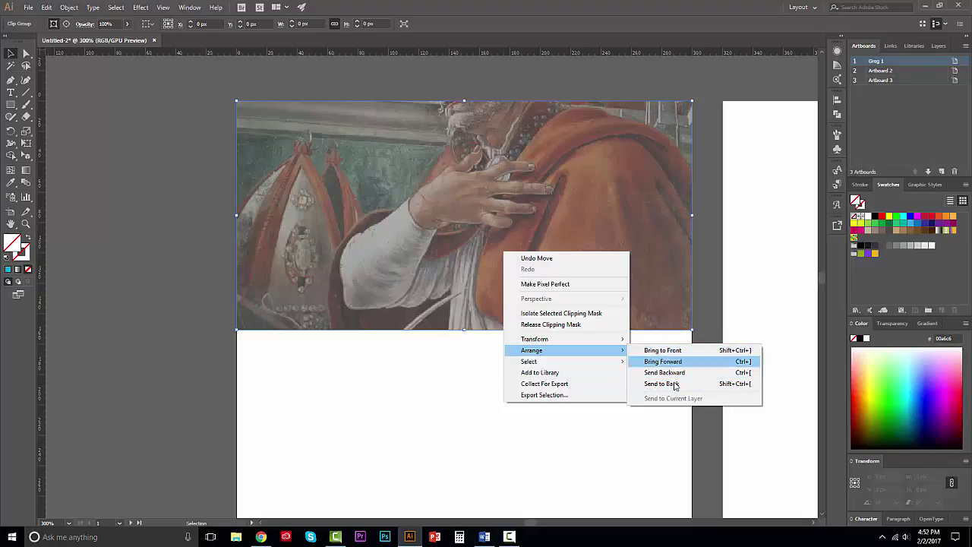
{"action": "left_click", "coordinate": [676, 384]}
{"action": "left_click", "coordinate": [687, 90]}
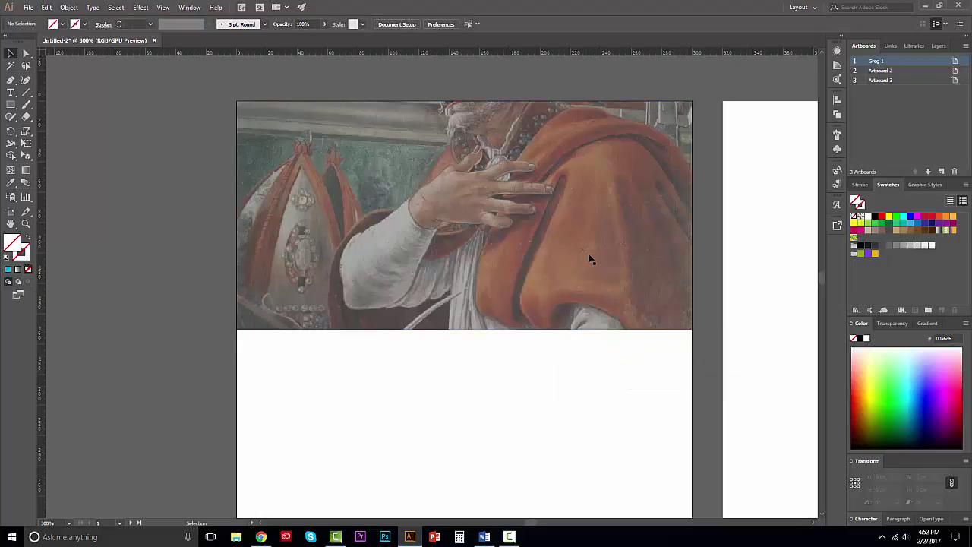
{"action": "scroll", "coordinate": [153, 263], "scroll_direction": "up", "scroll_amount": 1}
{"action": "scroll", "coordinate": [153, 263], "scroll_direction": "up", "scroll_amount": 1}
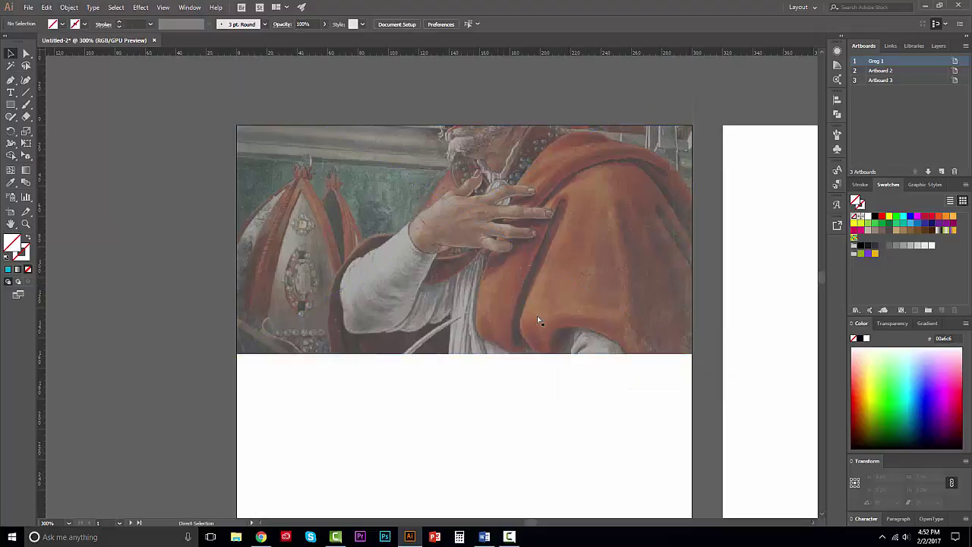
{"action": "scroll", "coordinate": [510, 301], "scroll_direction": "down", "scroll_amount": 1}
{"action": "left_click_drag", "start_coordinate": [536, 524], "coordinate": [534, 524]}
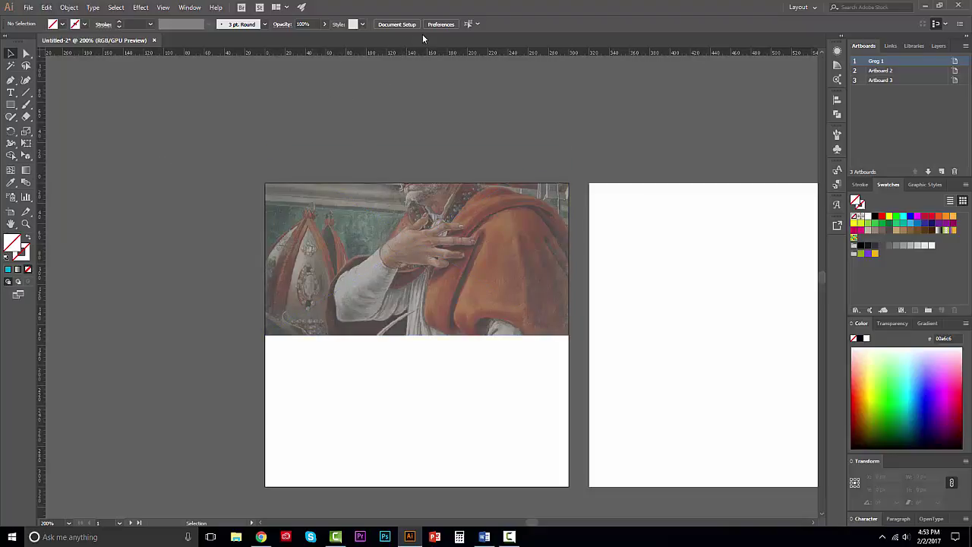
{"action": "right_click", "coordinate": [357, 238]}
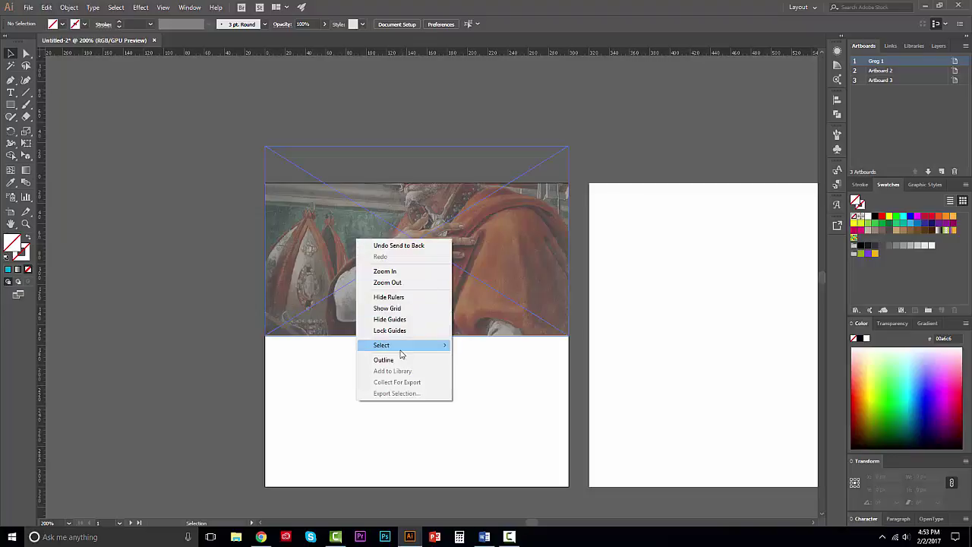
{"action": "mouse_move", "coordinate": [402, 354]}
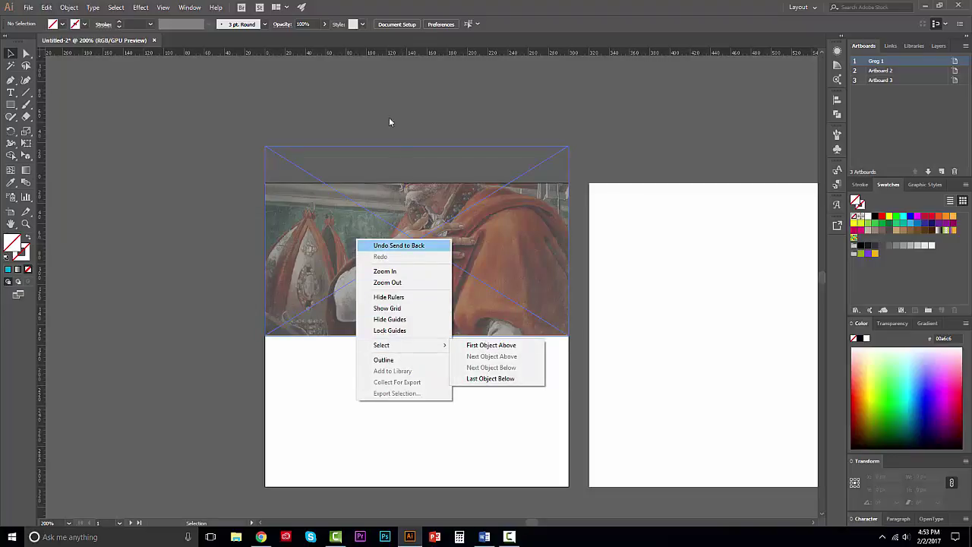
{"action": "left_click", "coordinate": [398, 246]}
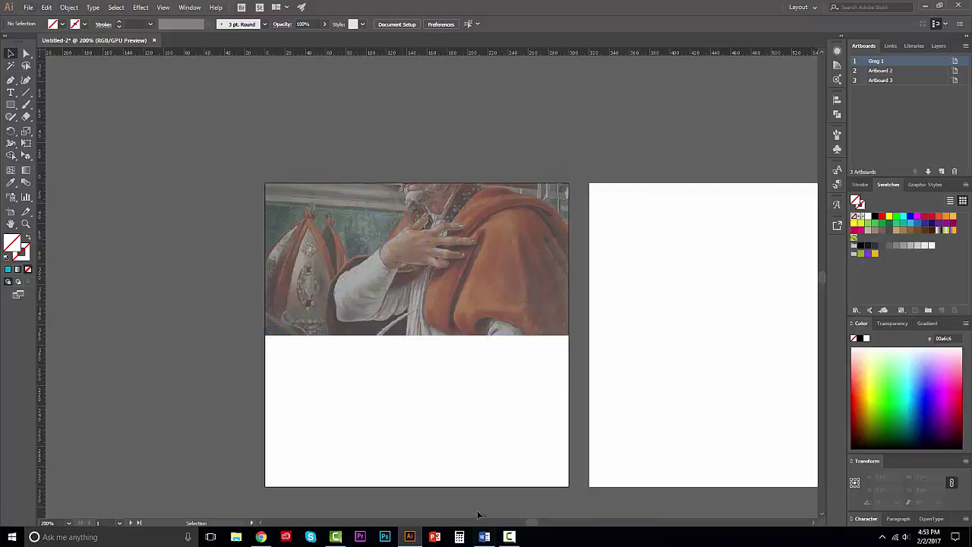
{"action": "left_click", "coordinate": [509, 537]}
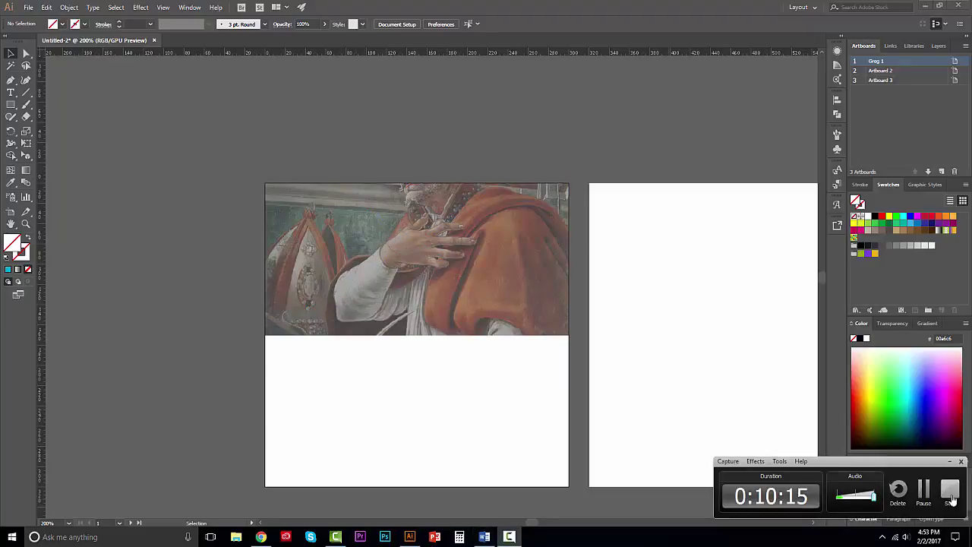